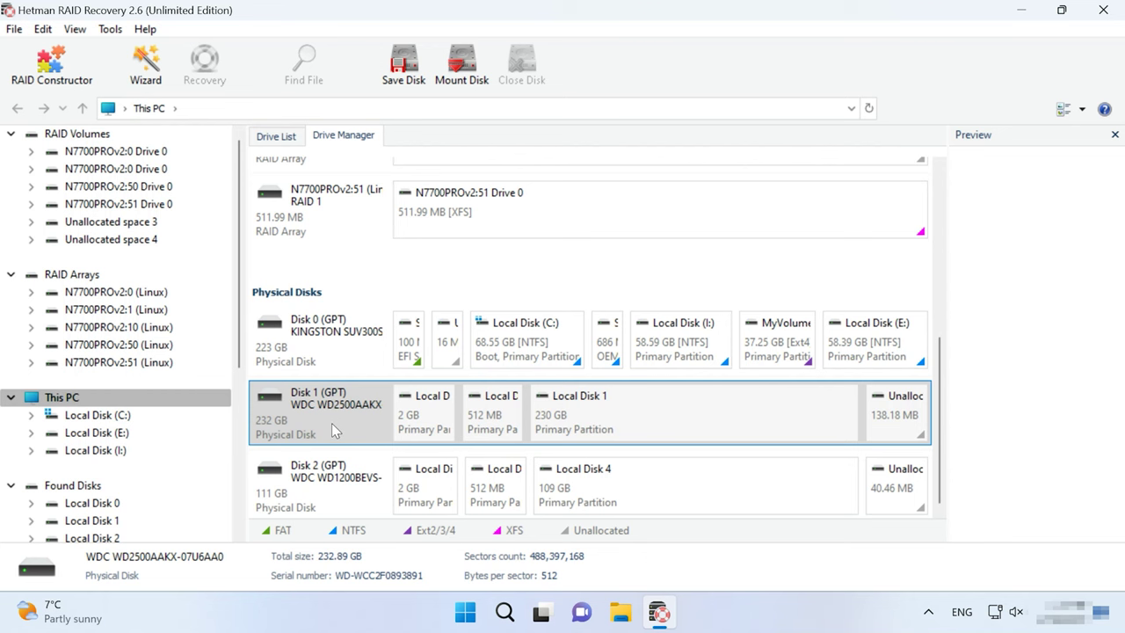
Step: Save a full-size 232.89 GB image of disk WDC WD2500AAKX-07U6AA0 as a .dsk file
click(406, 79)
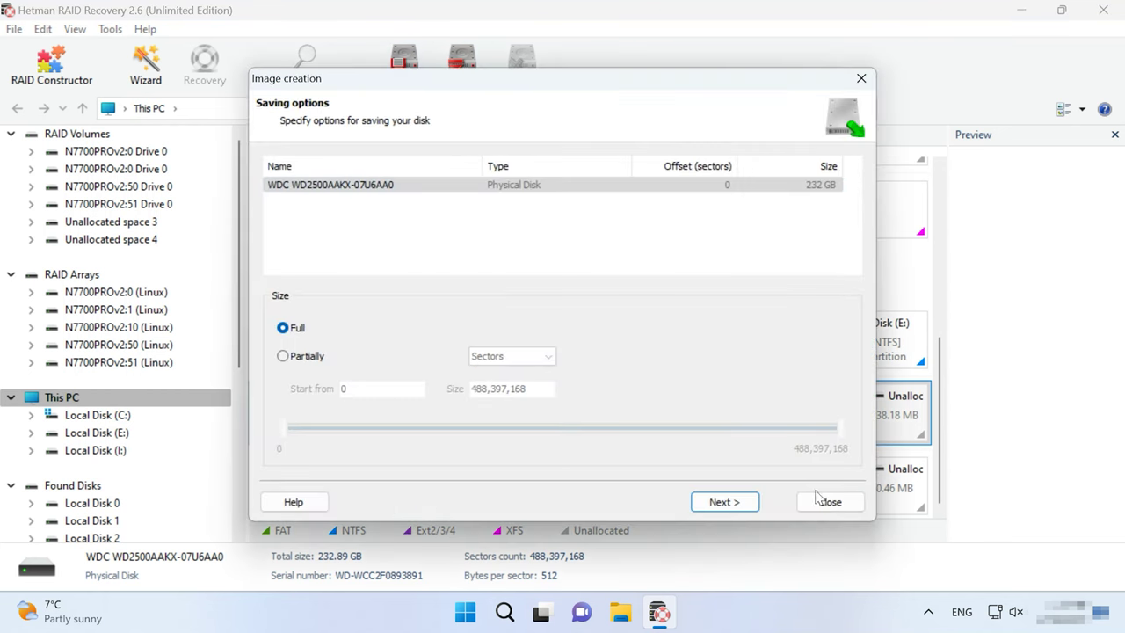
click(749, 507)
click(724, 502)
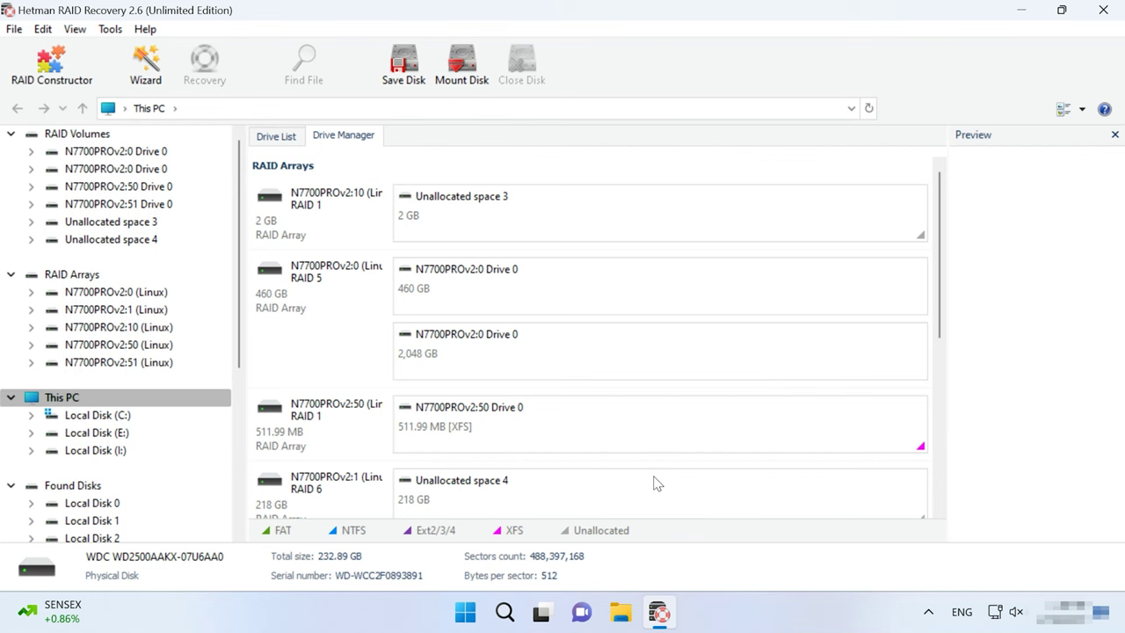
Step: Mount the saved RAW .dsk disk images, leaving out WDC WD2500AAKX-07U6AA011.dsk
click(466, 80)
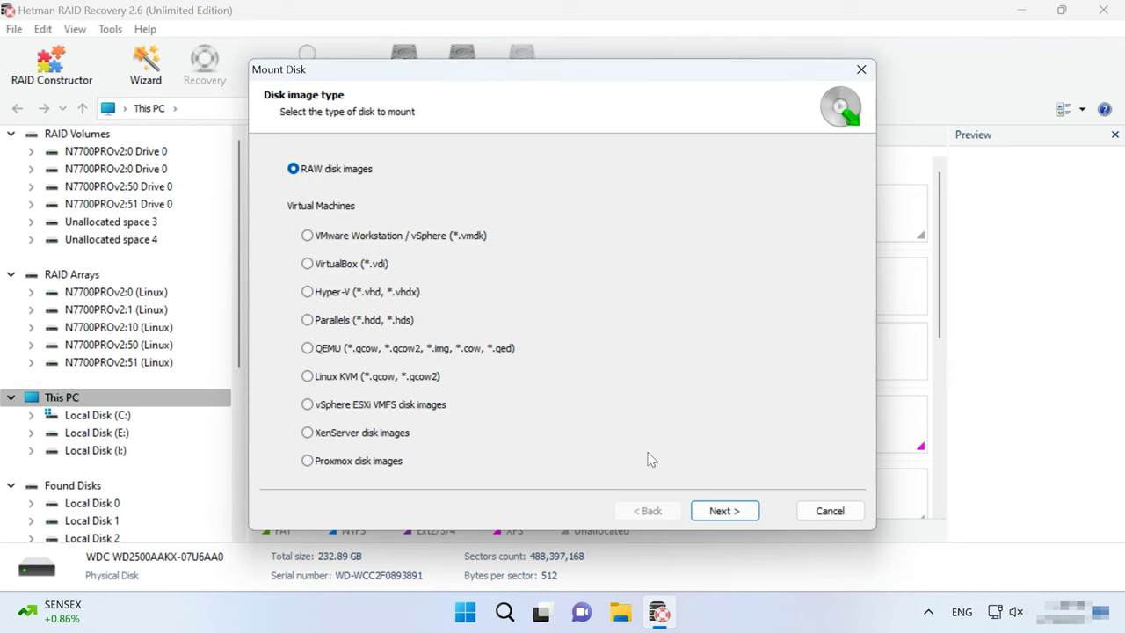
click(721, 512)
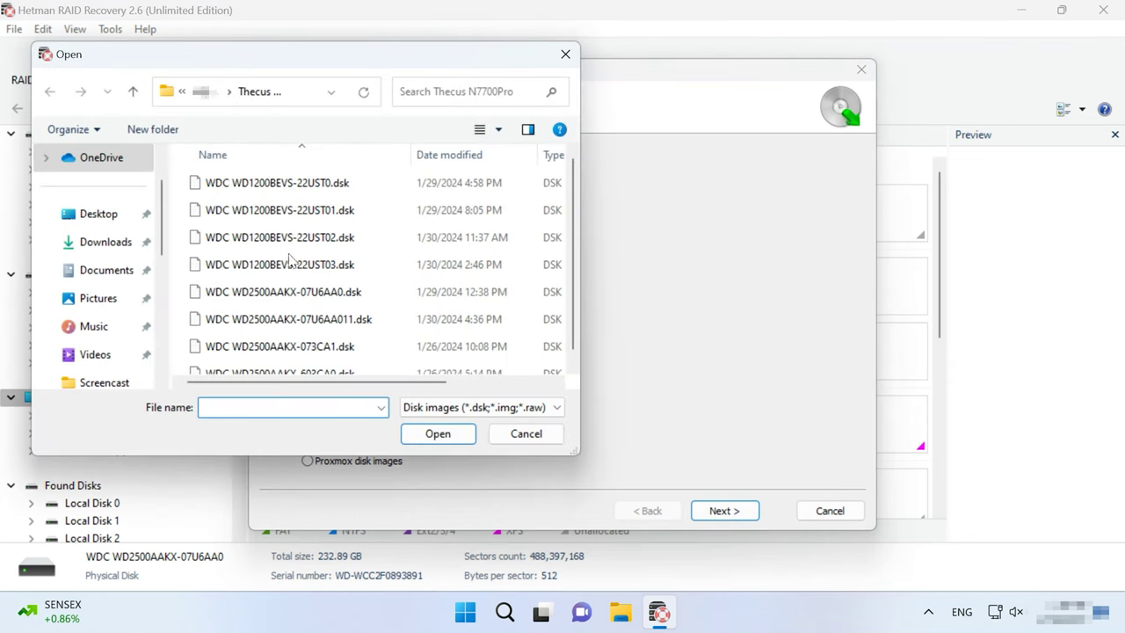
click(278, 185)
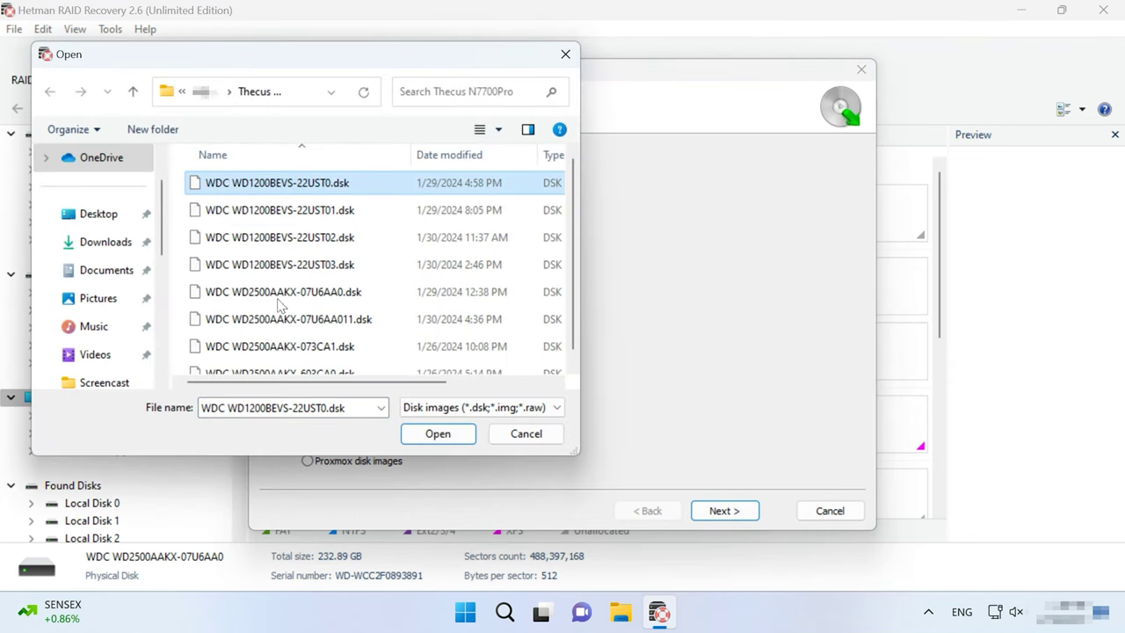
scroll(299, 359, down, 1)
shift+click(297, 361)
ctrl+click(334, 314)
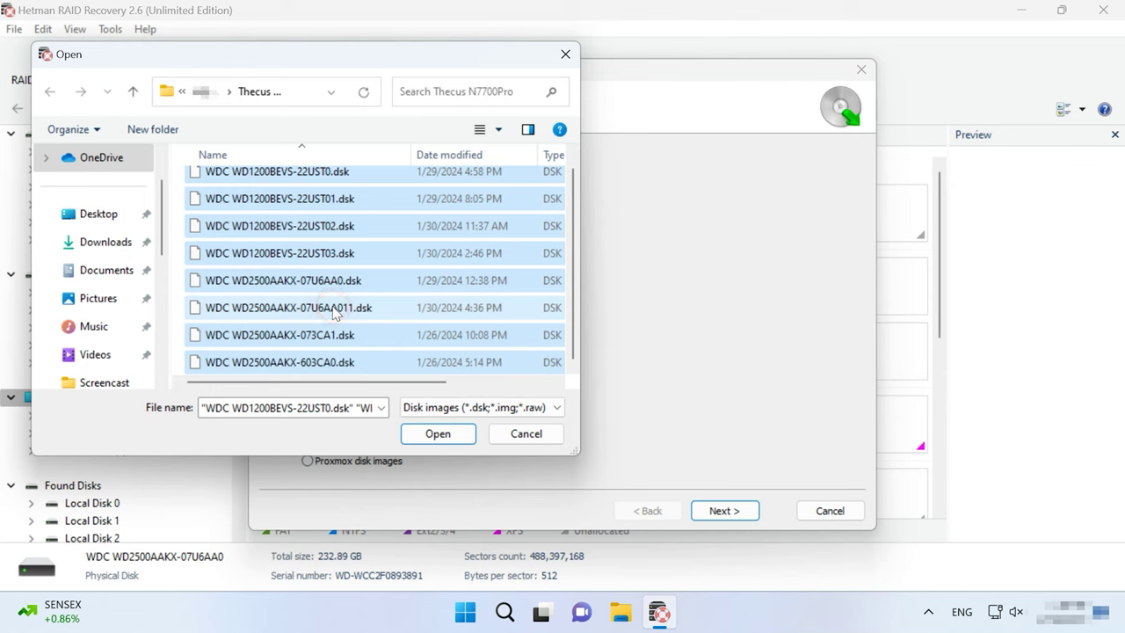
click(439, 434)
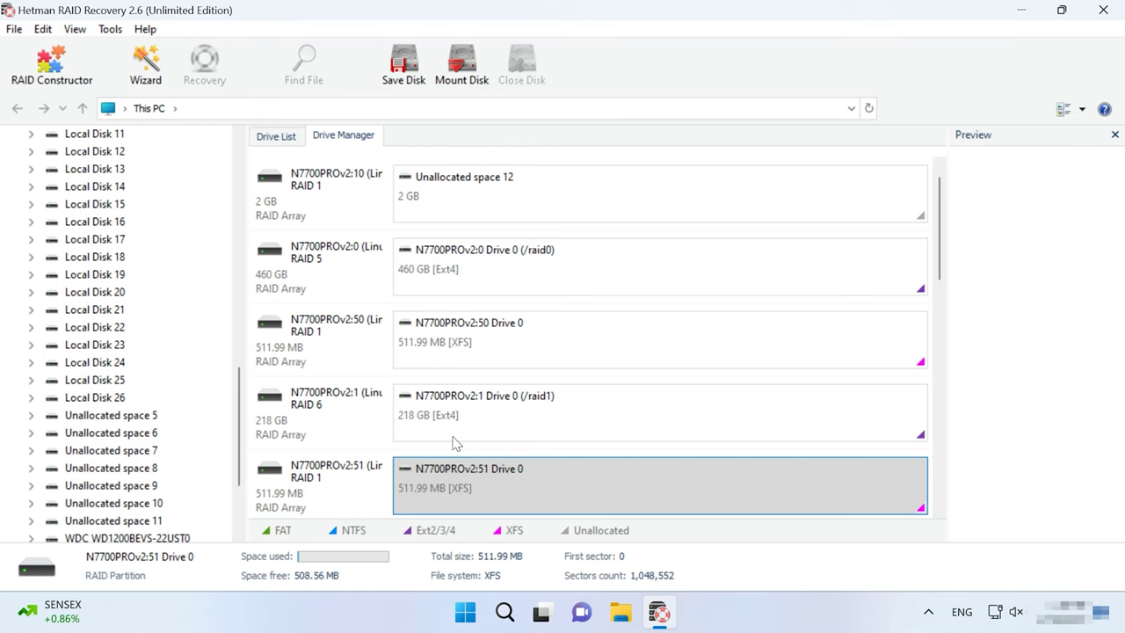
Step: Check the 460 GB RAID 5 array's RAID properties and review the RAID 6 array details
scroll(299, 465, down, 1)
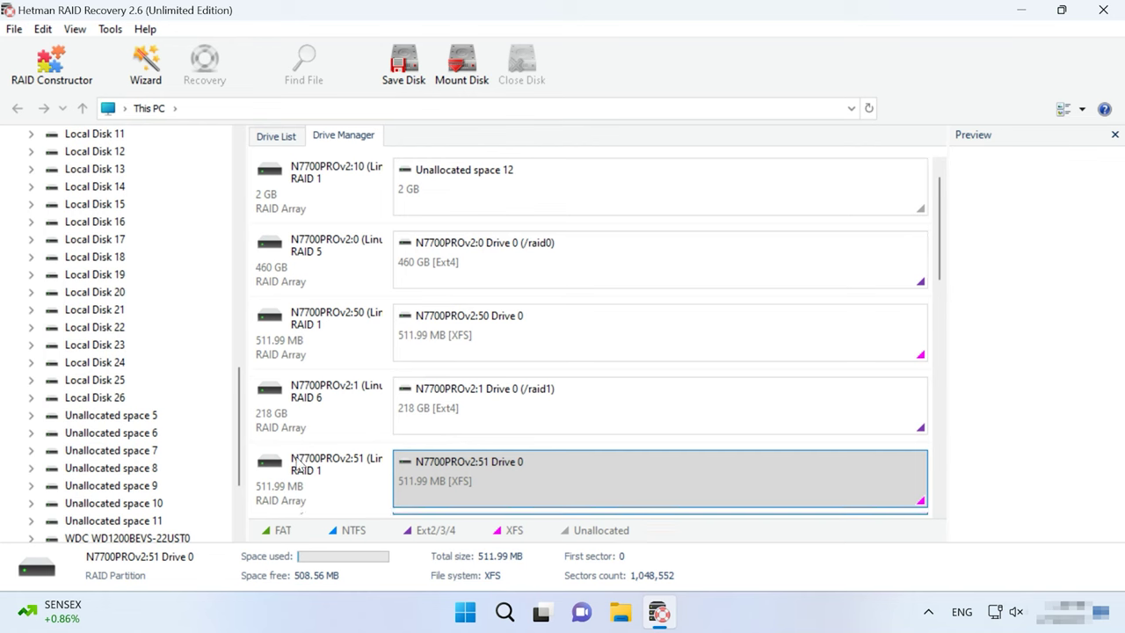
drag(944, 269, 903, 244)
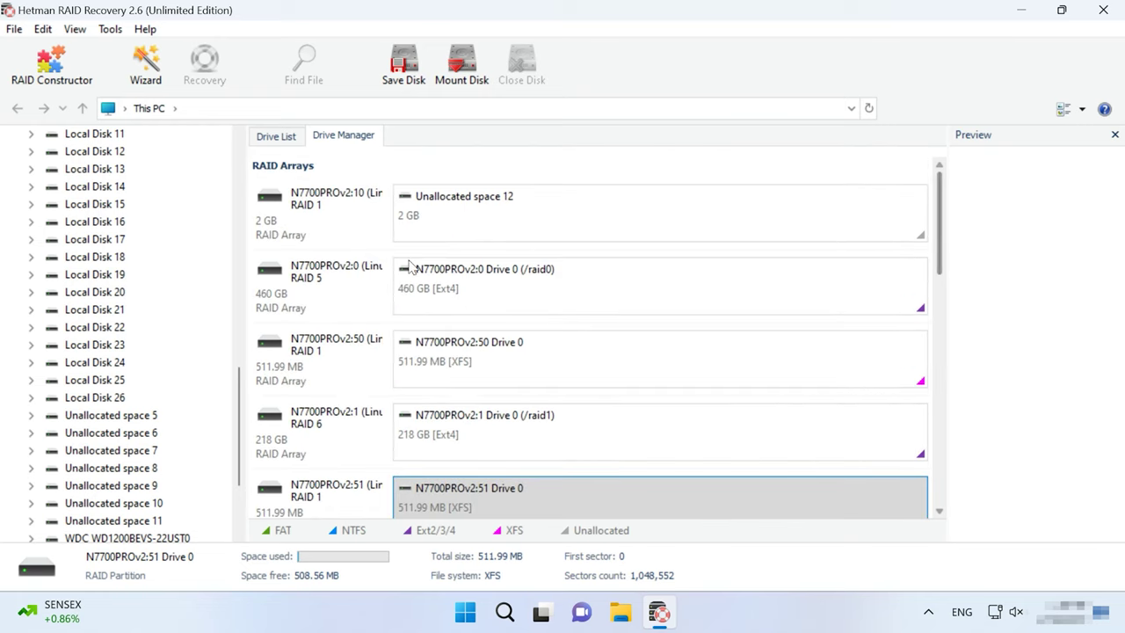
click(281, 289)
right_click(282, 286)
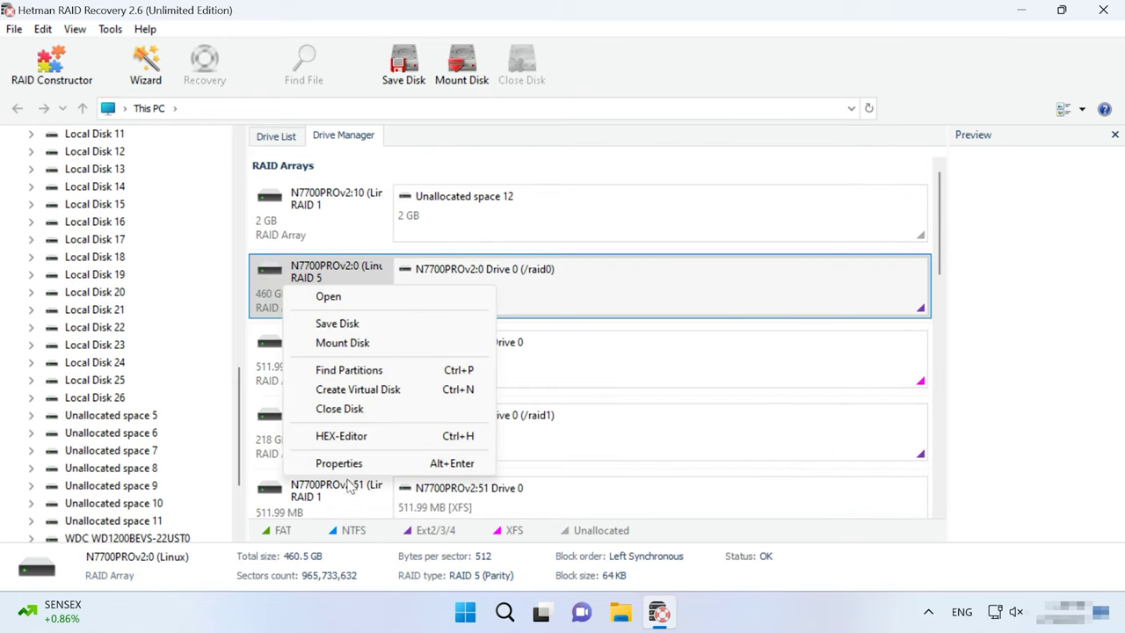
click(341, 464)
click(469, 114)
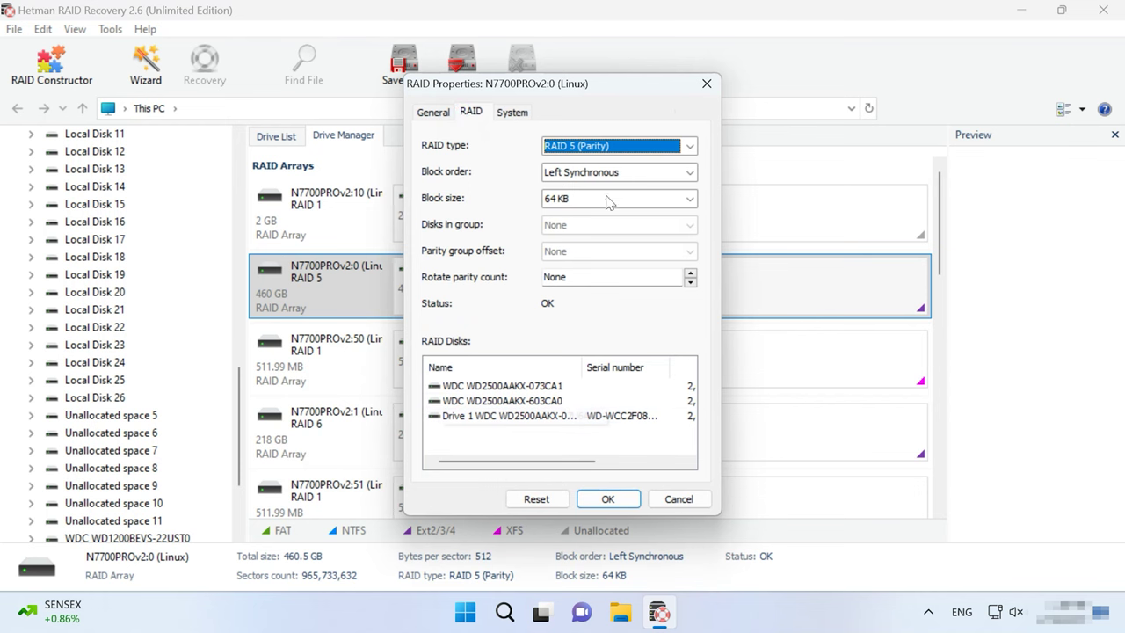
click(707, 84)
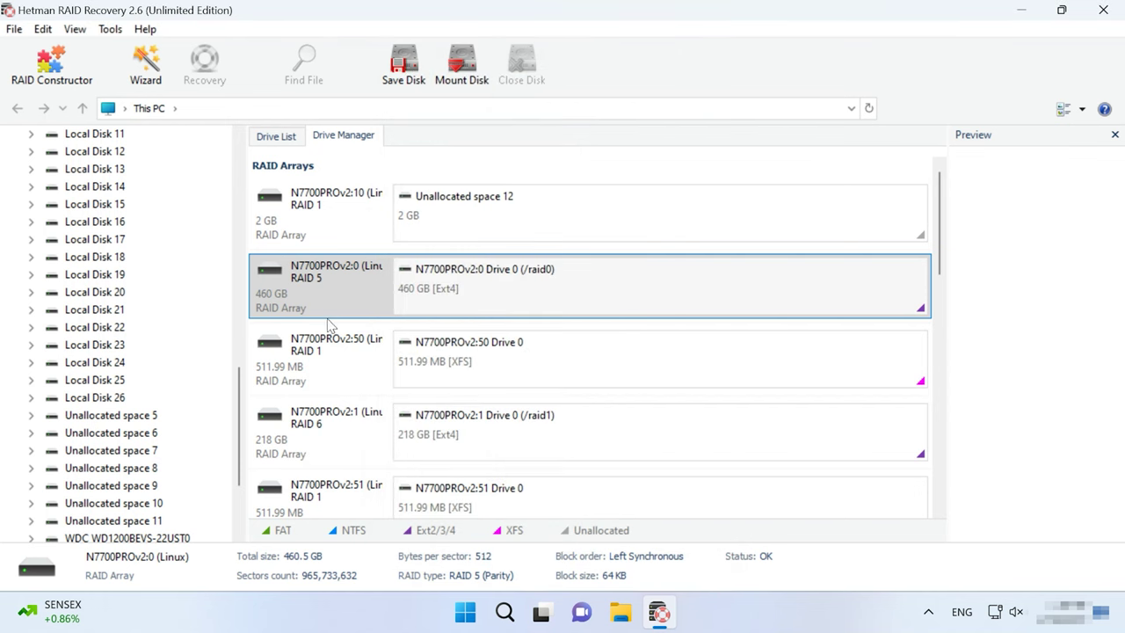
click(347, 446)
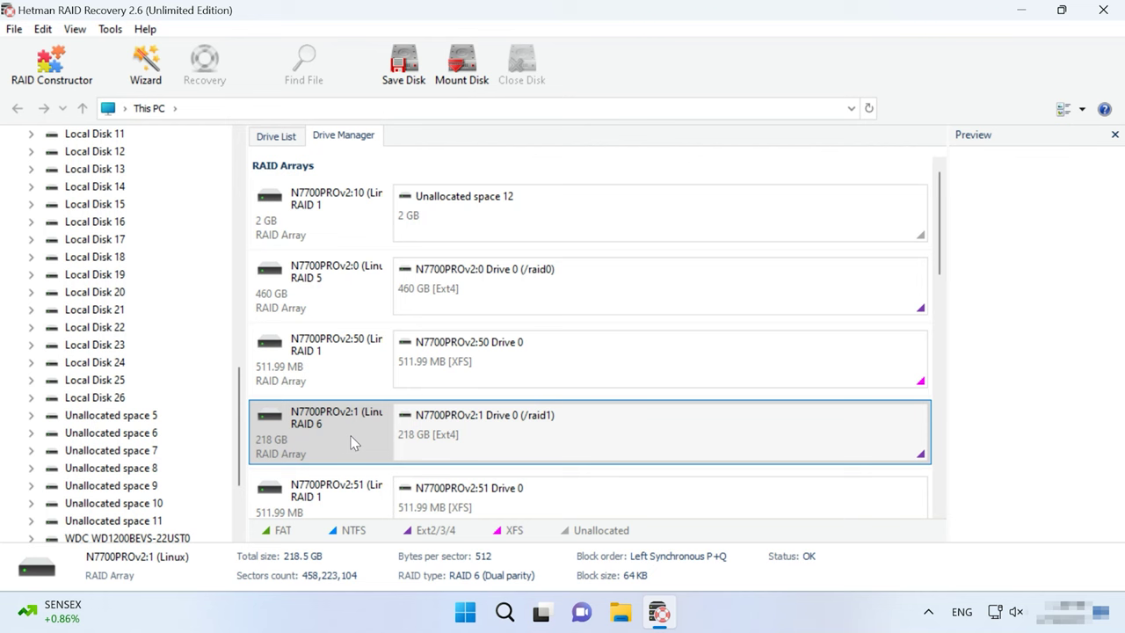
click(297, 299)
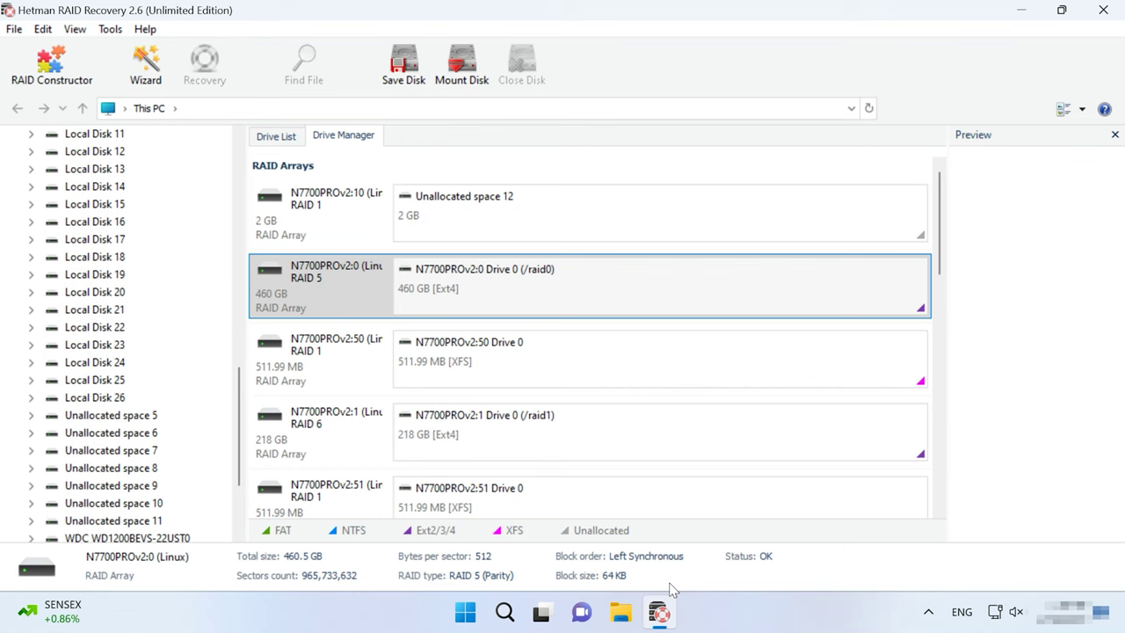
Step: Fast-scan the /raid0 partition, which finds 34 folders and 223 files
right_click(663, 279)
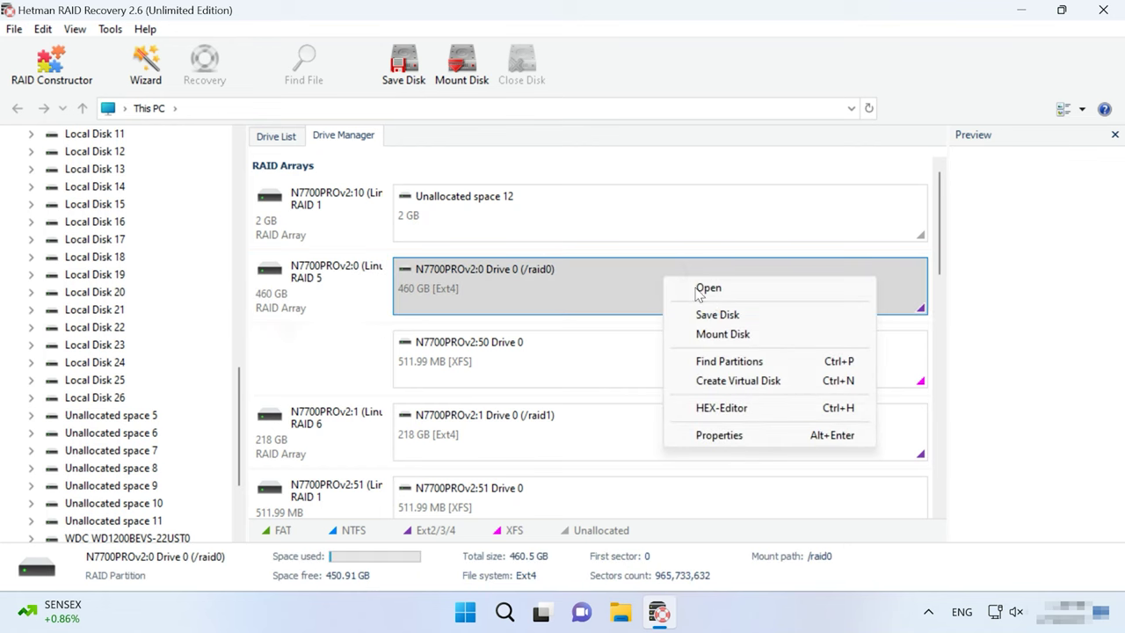
click(719, 293)
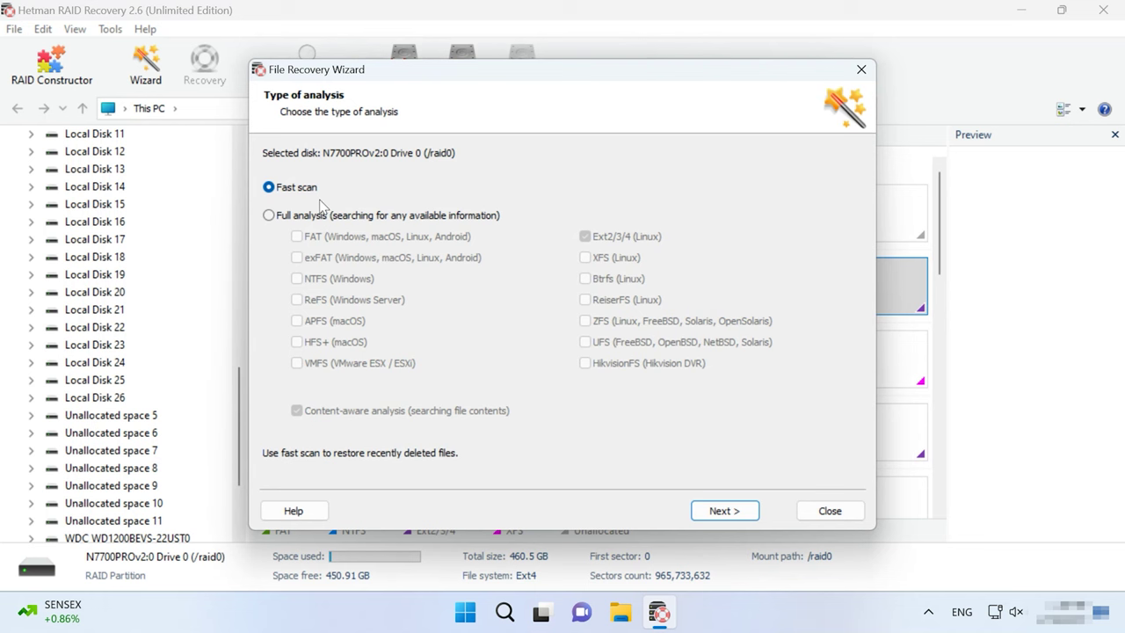
click(743, 510)
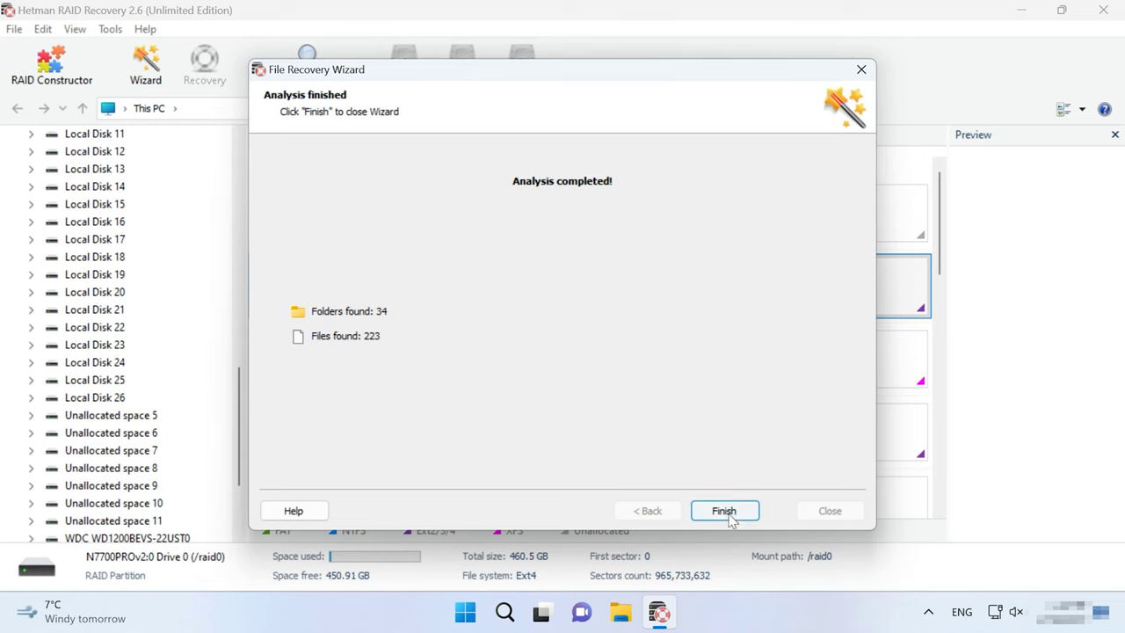
click(726, 512)
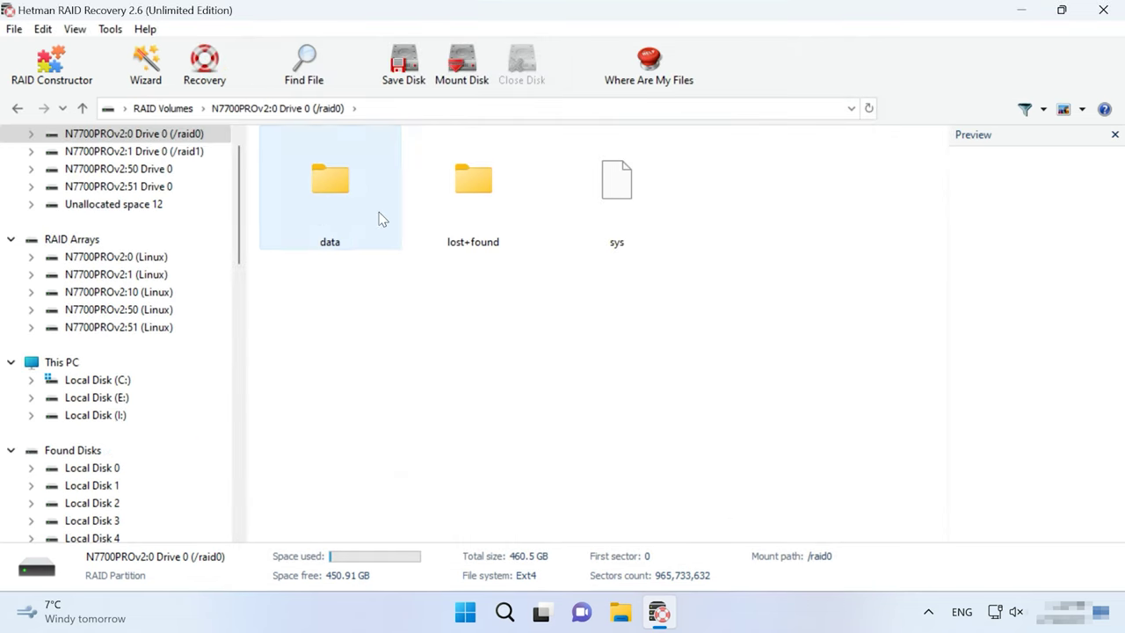
Step: Browse data/r5data for the deleted photos, then return to RAID Volumes
double_click(328, 216)
double_click(338, 464)
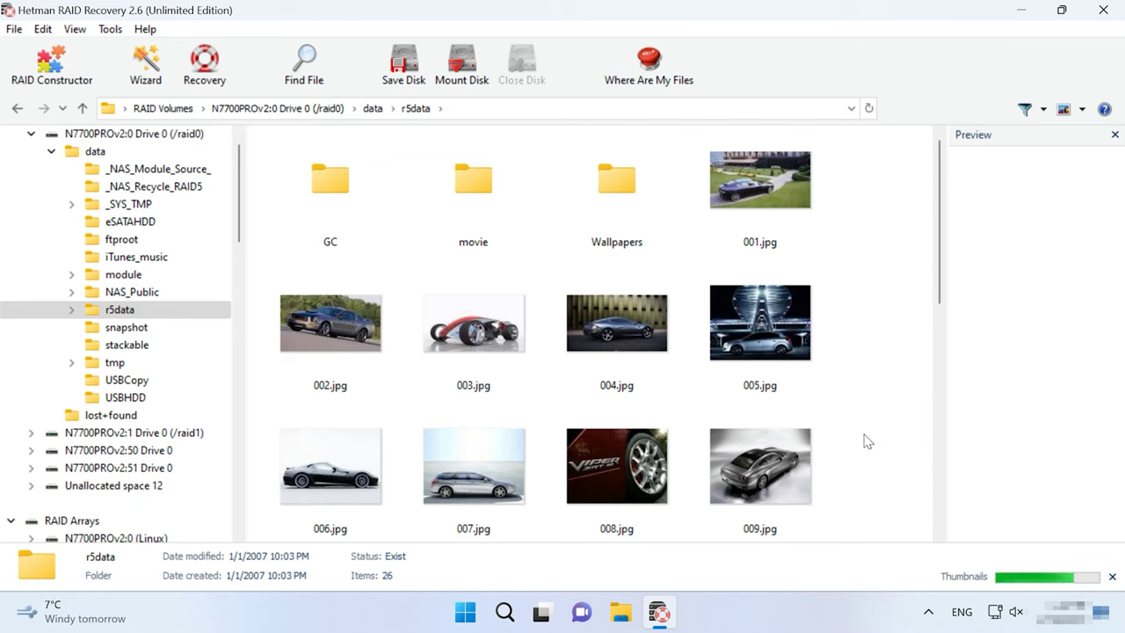
scroll(865, 441, down, 10)
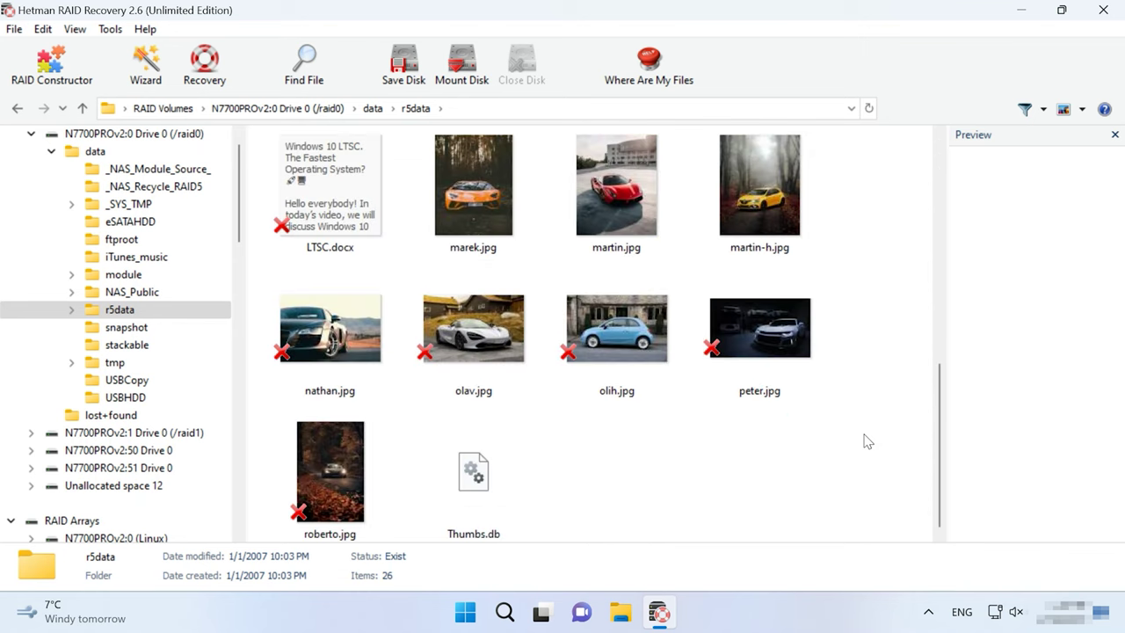
scroll(865, 441, up, 10)
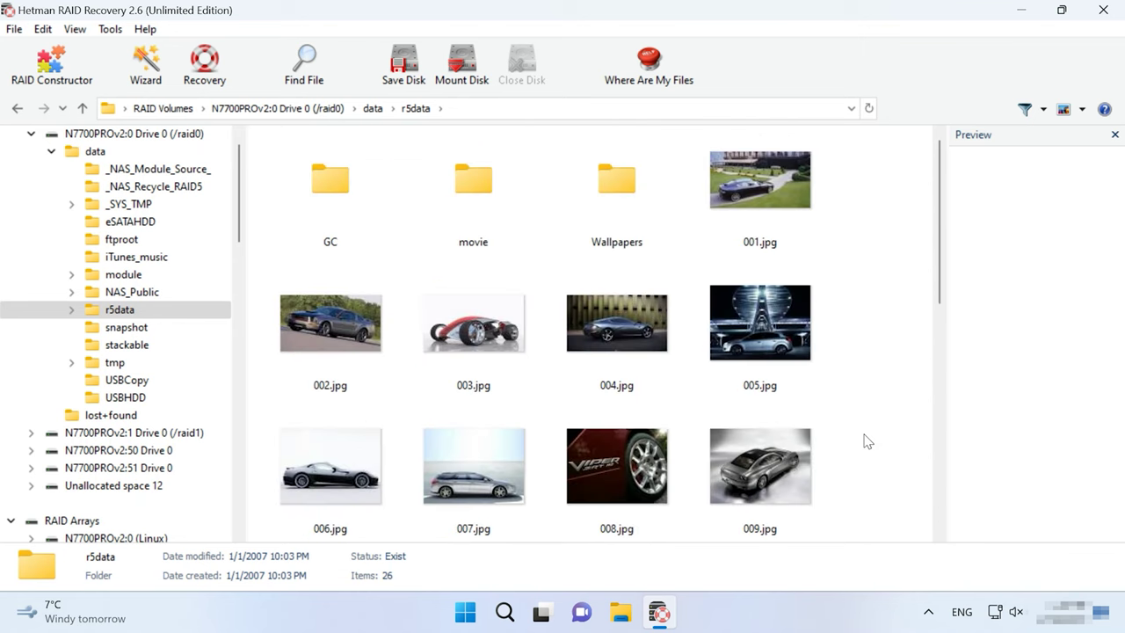
scroll(97, 176, up, 1)
click(95, 134)
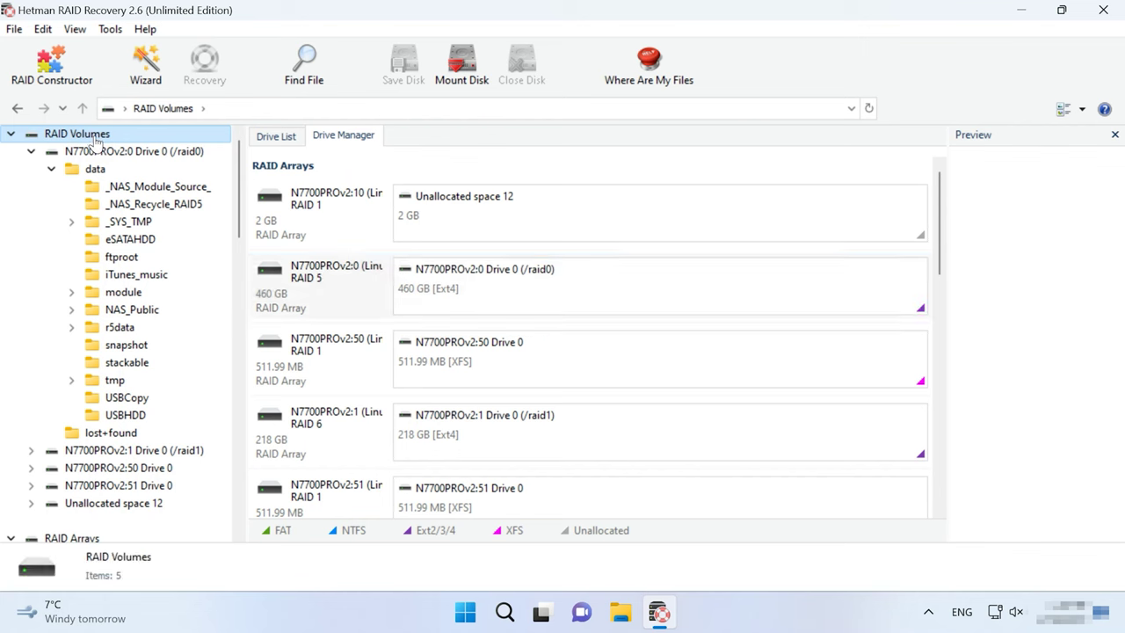
Step: Re-analyse the /raid0 RAID 5 volume using Full analysis instead of a fast scan
click(733, 296)
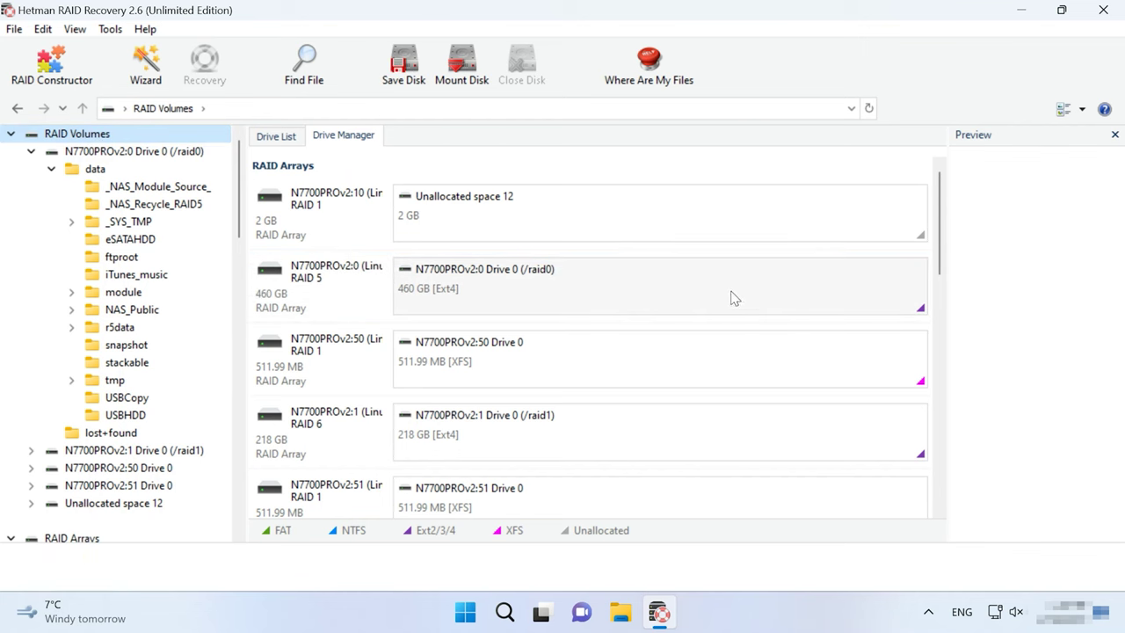
right_click(733, 297)
click(828, 326)
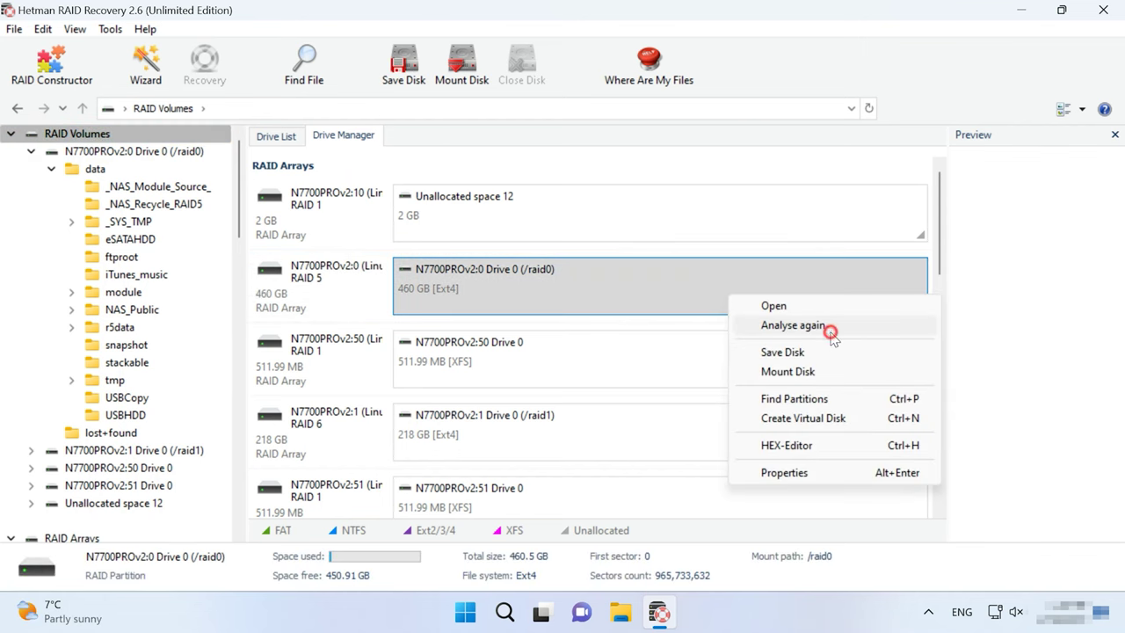
click(268, 216)
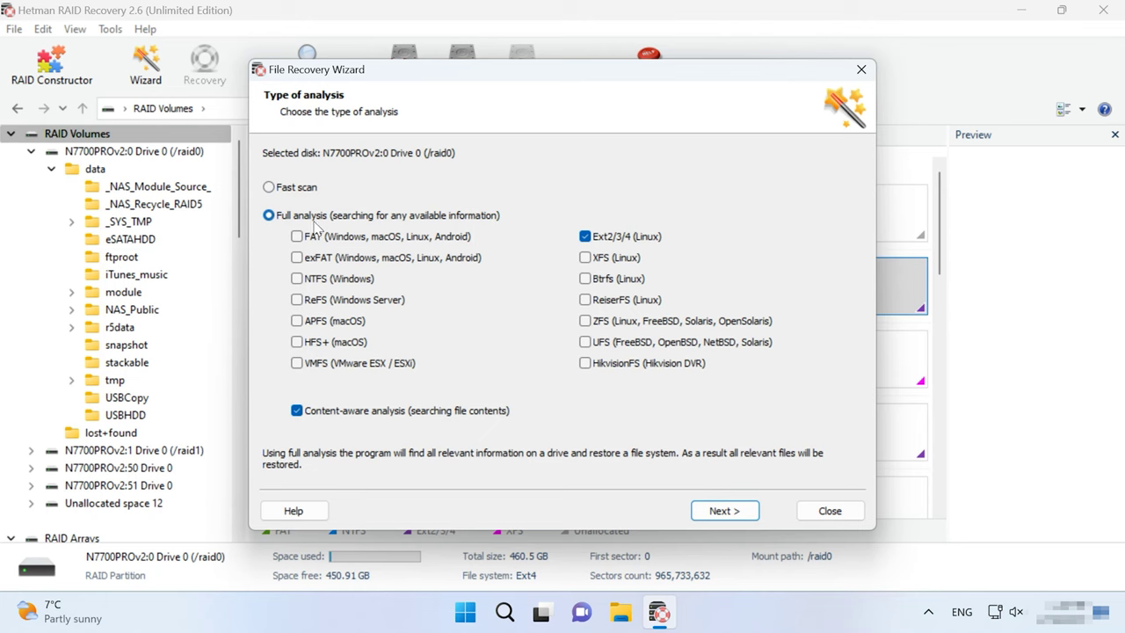
click(745, 516)
Step: In data/r5data, preview peter.jpg, olih.jpg and olav.jpg, then select eight files from LTSC.docx to peter.jpg
click(333, 217)
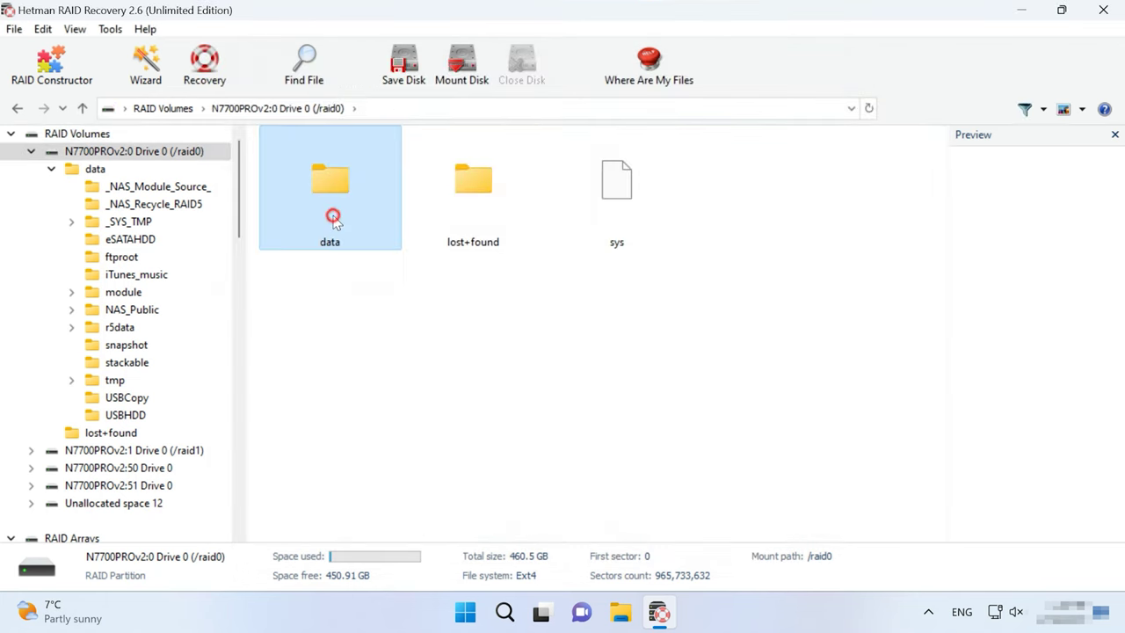
double_click(333, 217)
double_click(296, 515)
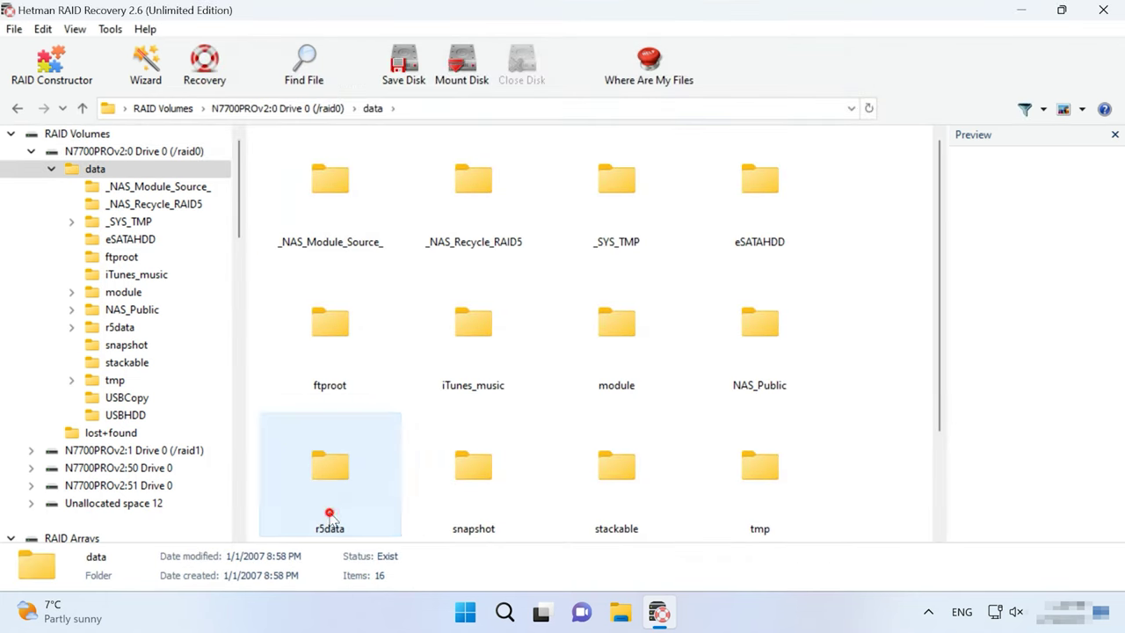
scroll(888, 475, down, 5)
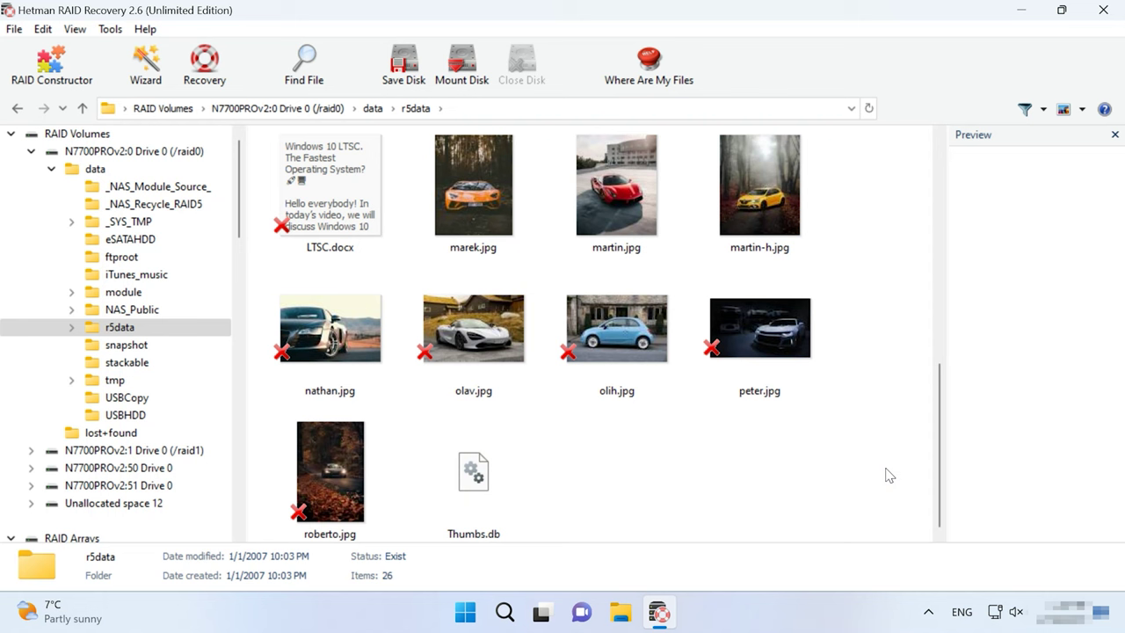
click(725, 343)
click(594, 339)
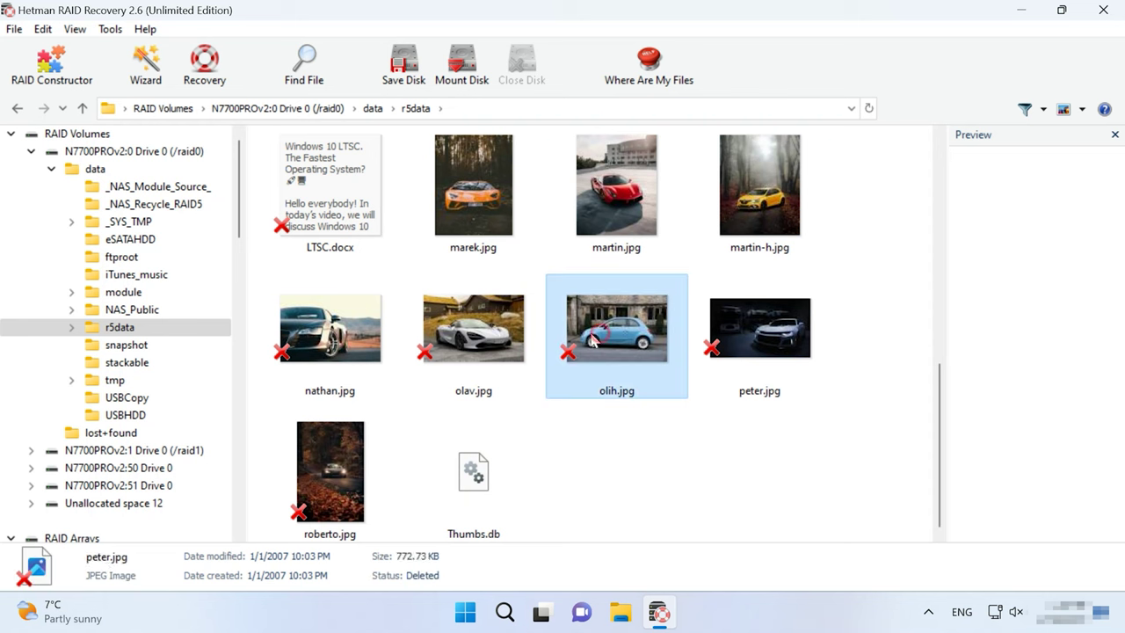
click(510, 341)
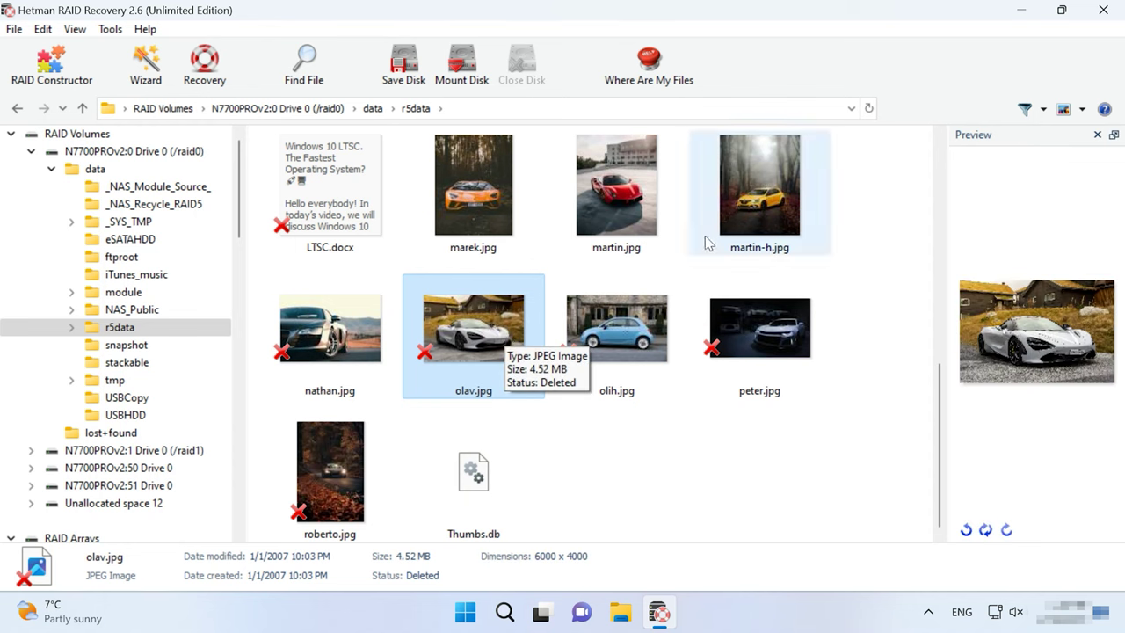
drag(888, 183, 288, 351)
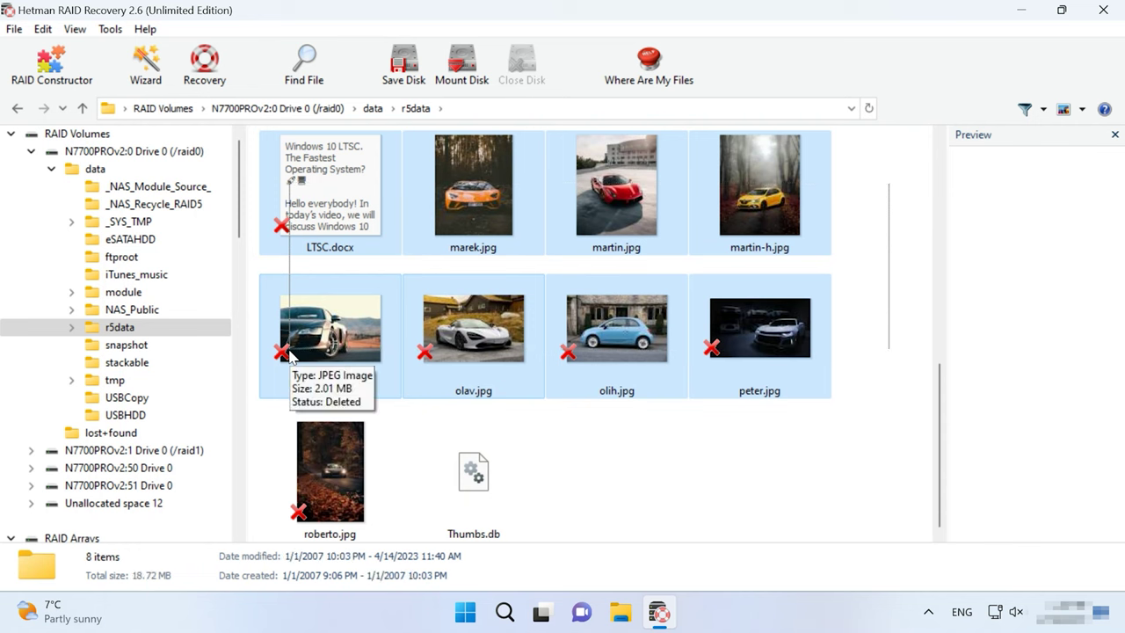
Step: Recover the eight selected files to C:\12, then show This PC in File Explorer
click(202, 86)
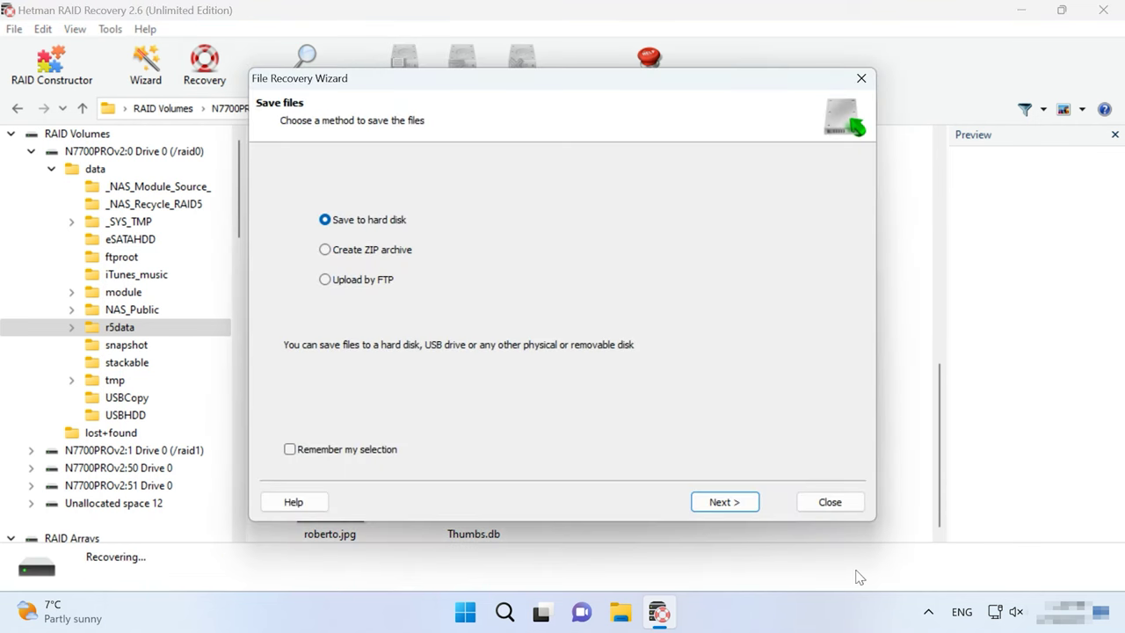
click(730, 502)
click(367, 206)
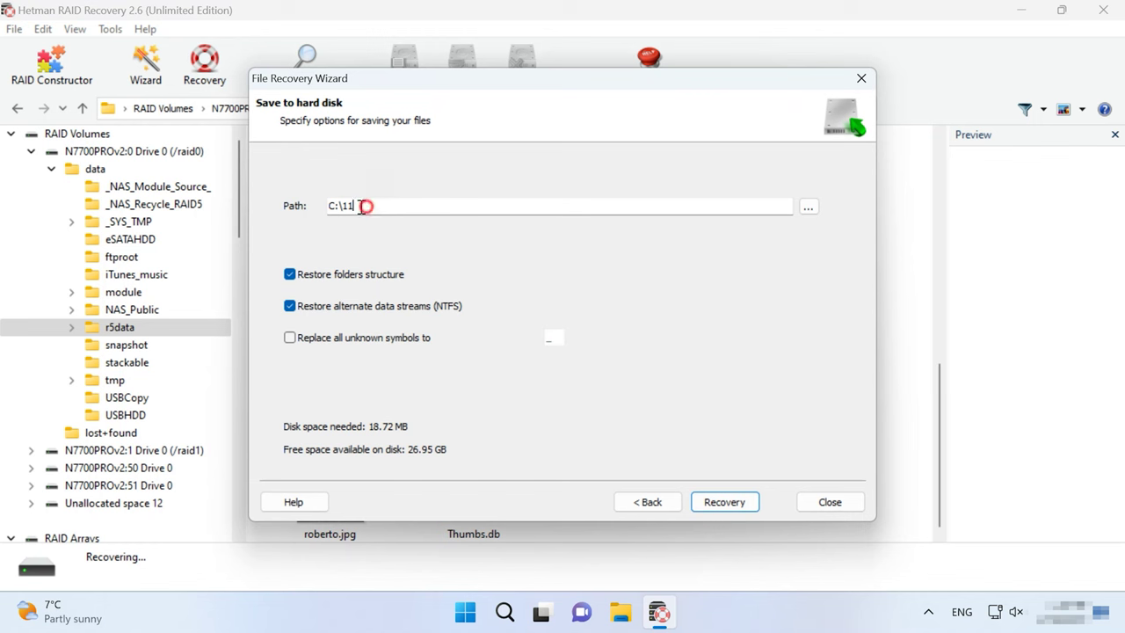
drag(366, 206, 354, 206)
text(2)
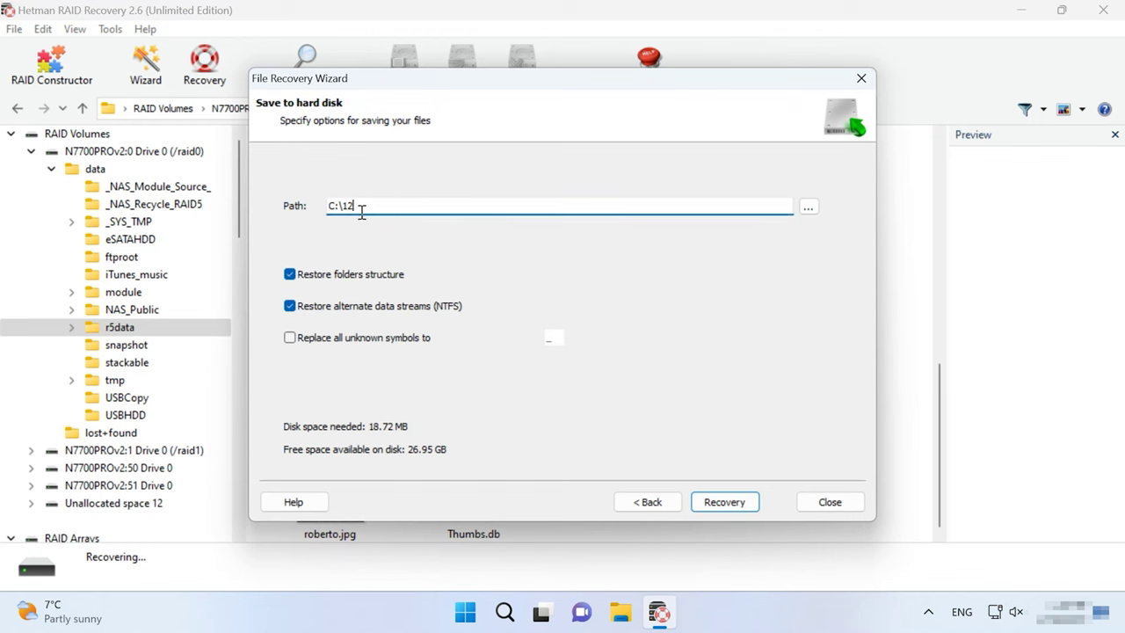
click(727, 503)
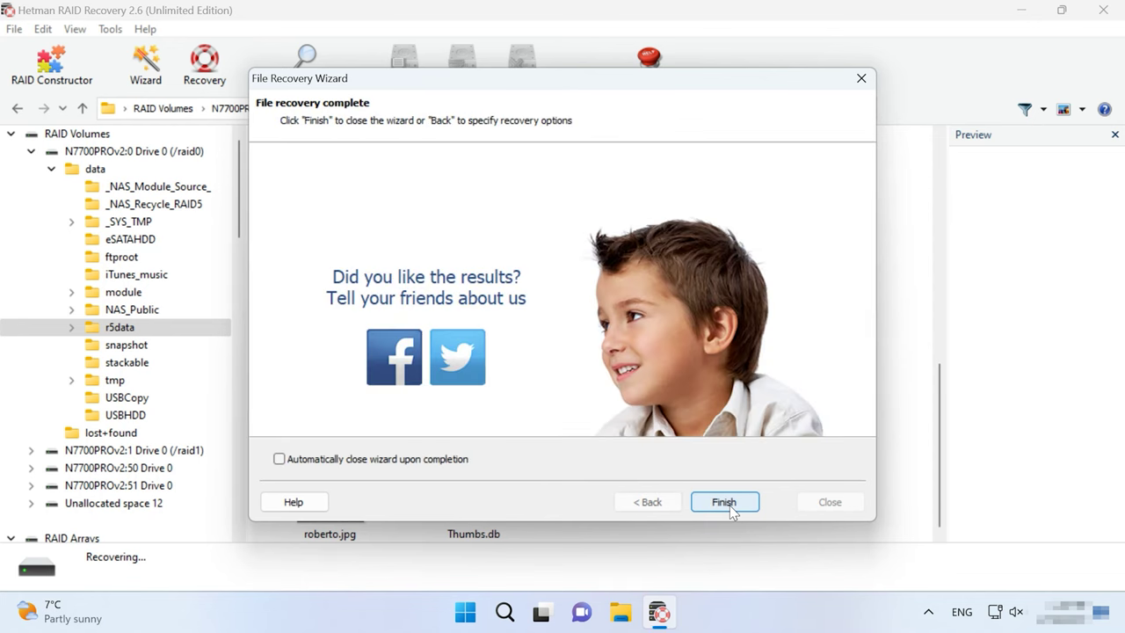
click(729, 505)
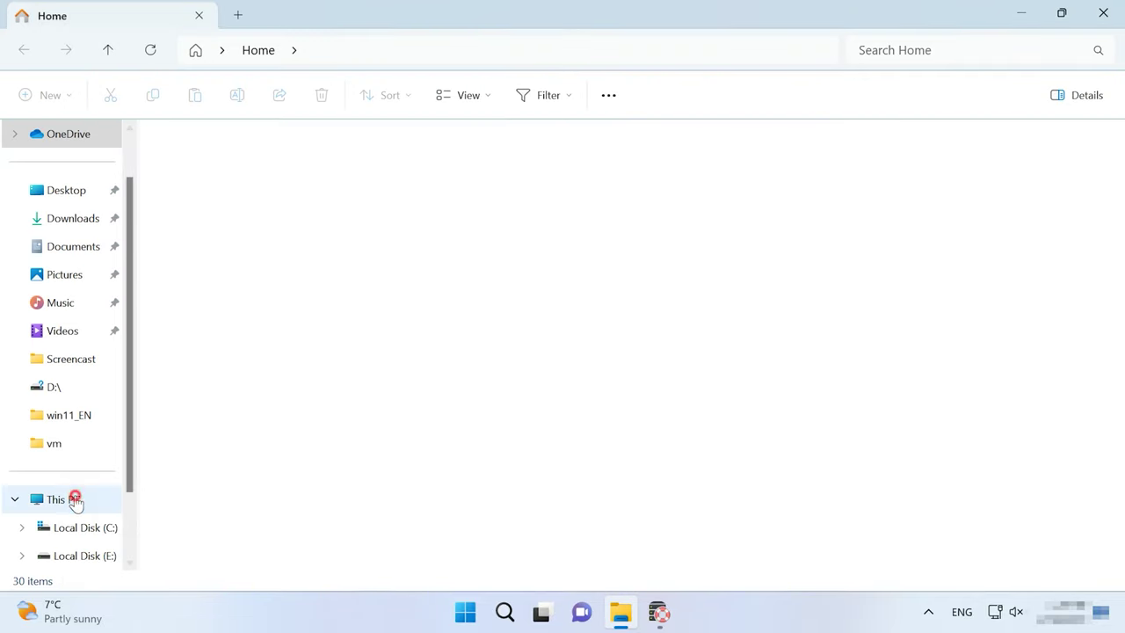
click(75, 499)
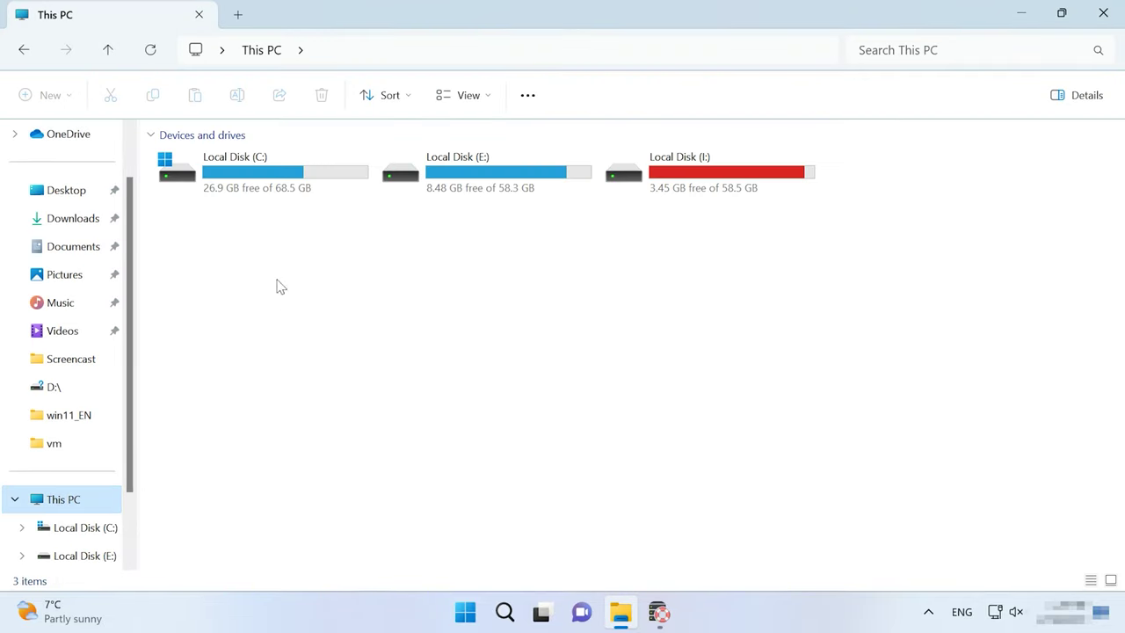
Step: Open Local Disk (C:) and folder 12 to check the eight recovered files
double_click(283, 167)
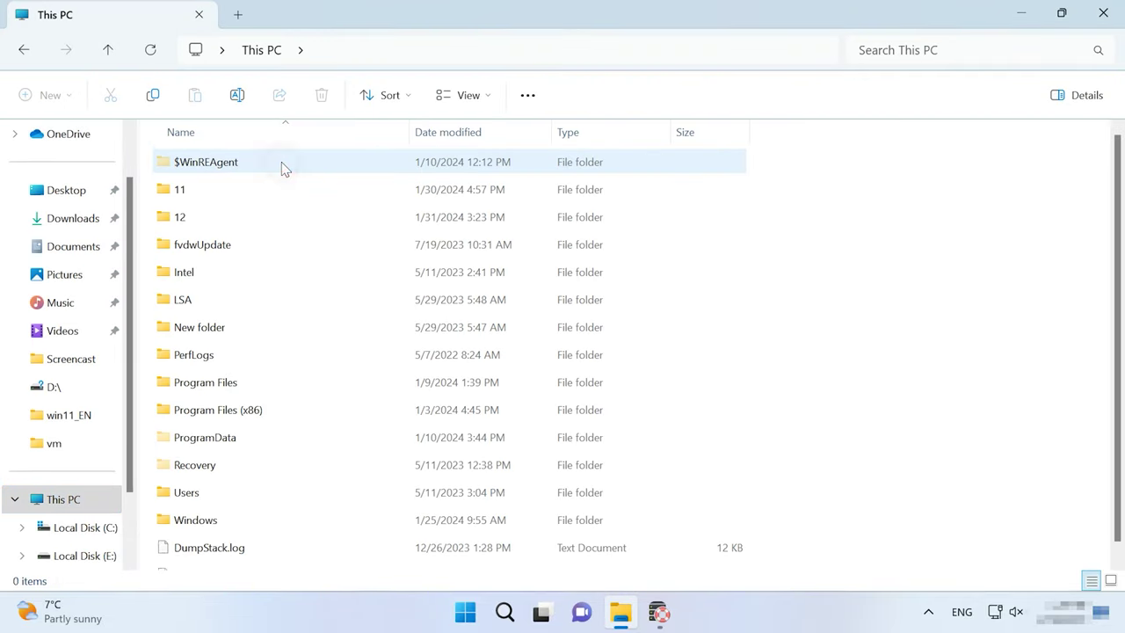
double_click(182, 217)
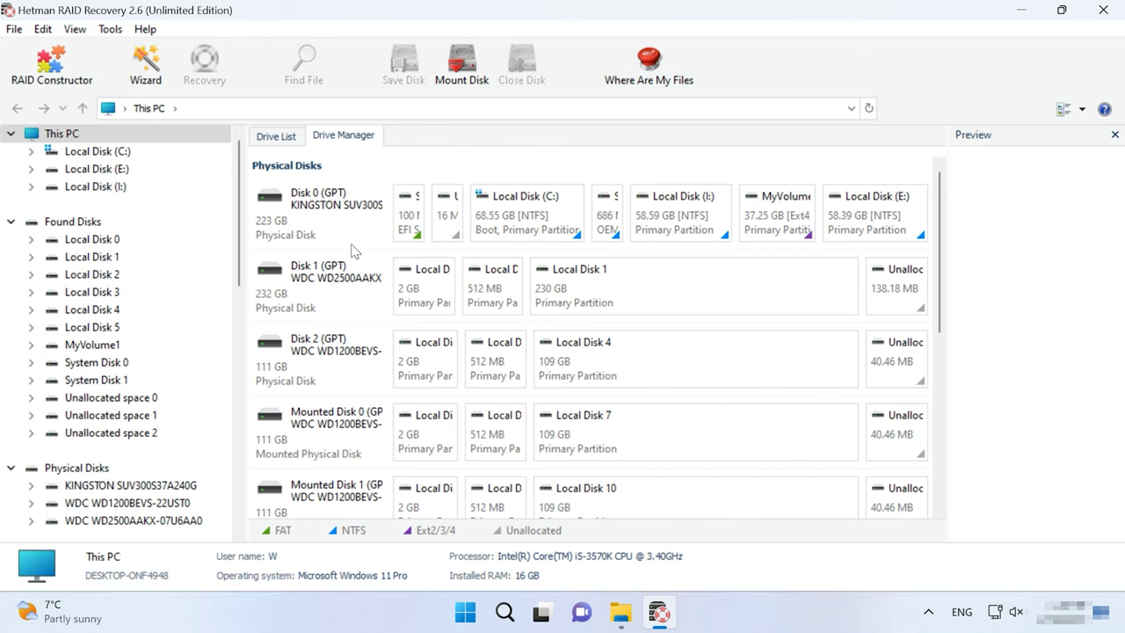
Step: Start a manual RAID build: RAID 5 (Parity), Left Synchronous block order, 64 KB block size
click(75, 88)
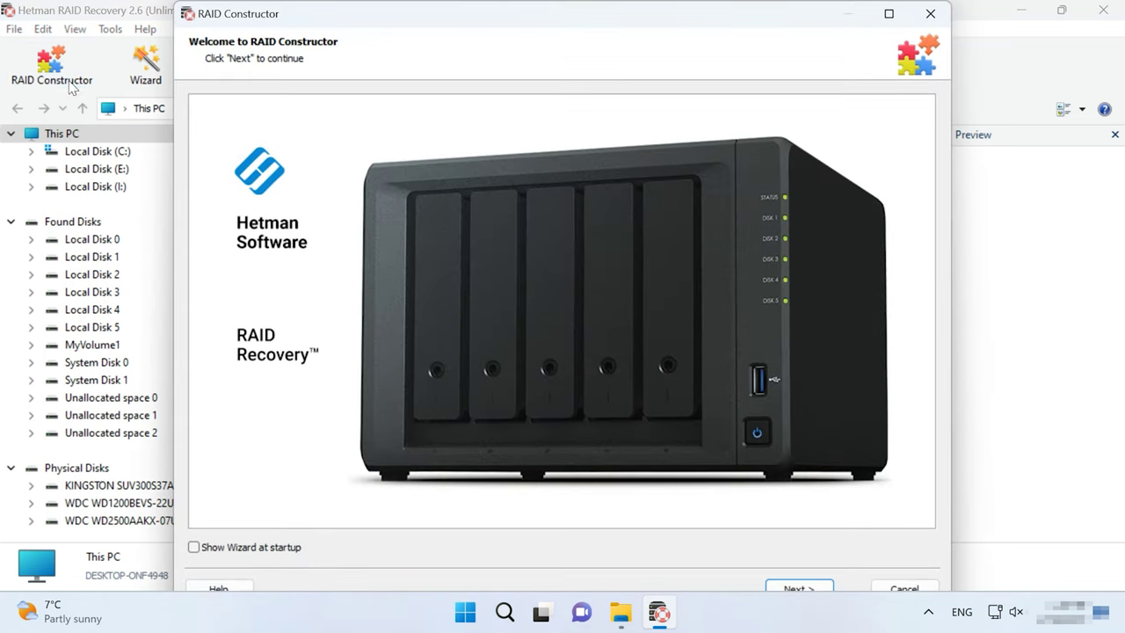
click(798, 586)
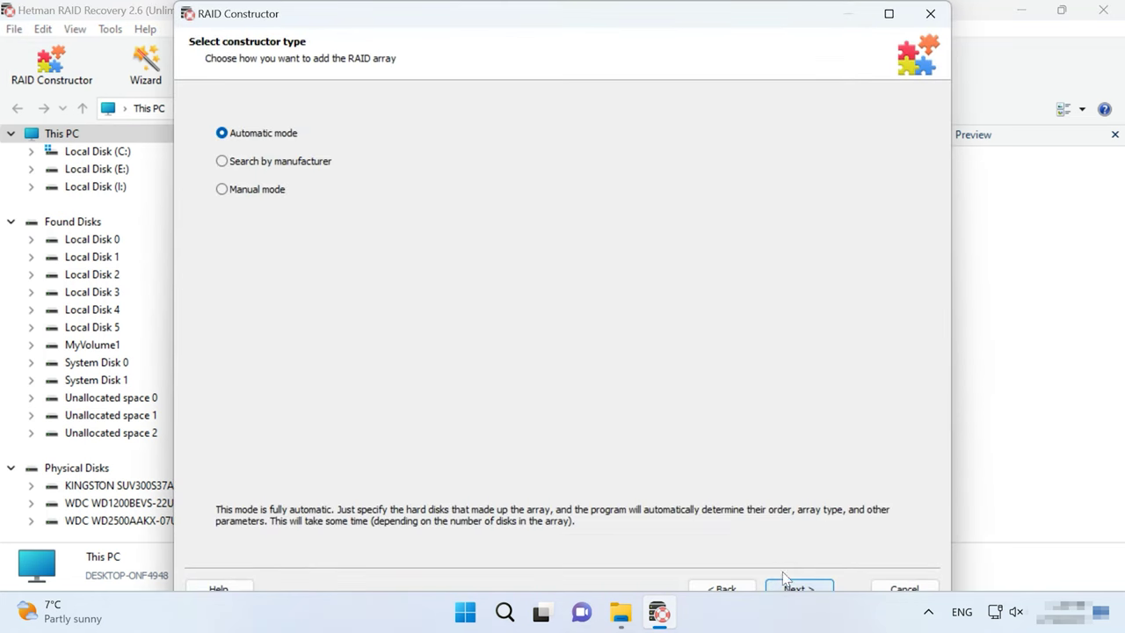
click(251, 191)
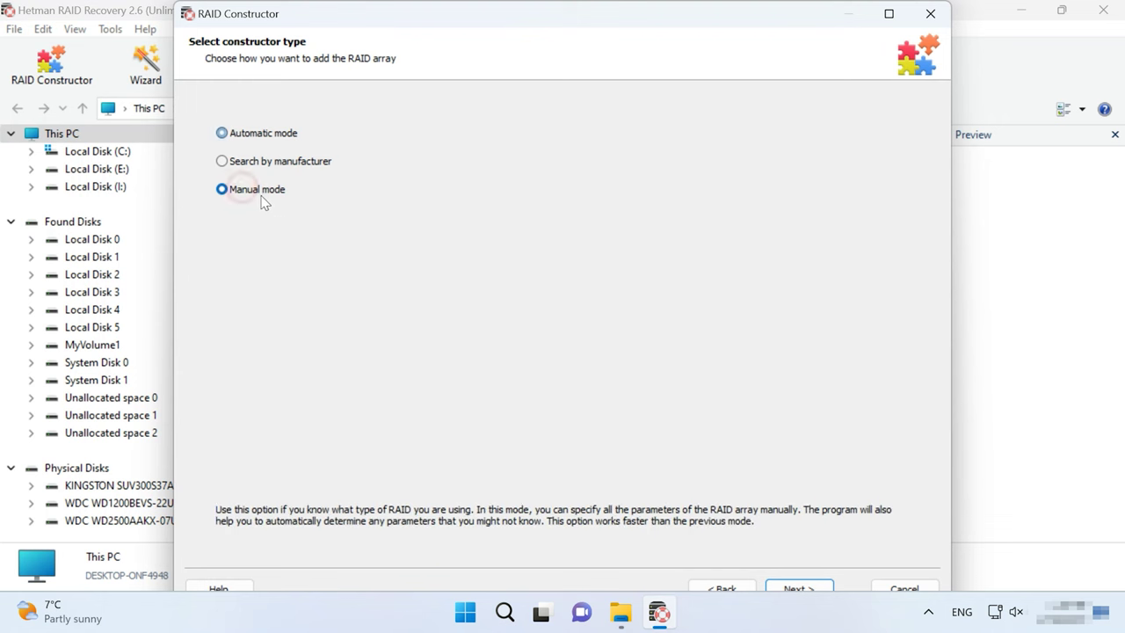
click(797, 586)
click(443, 103)
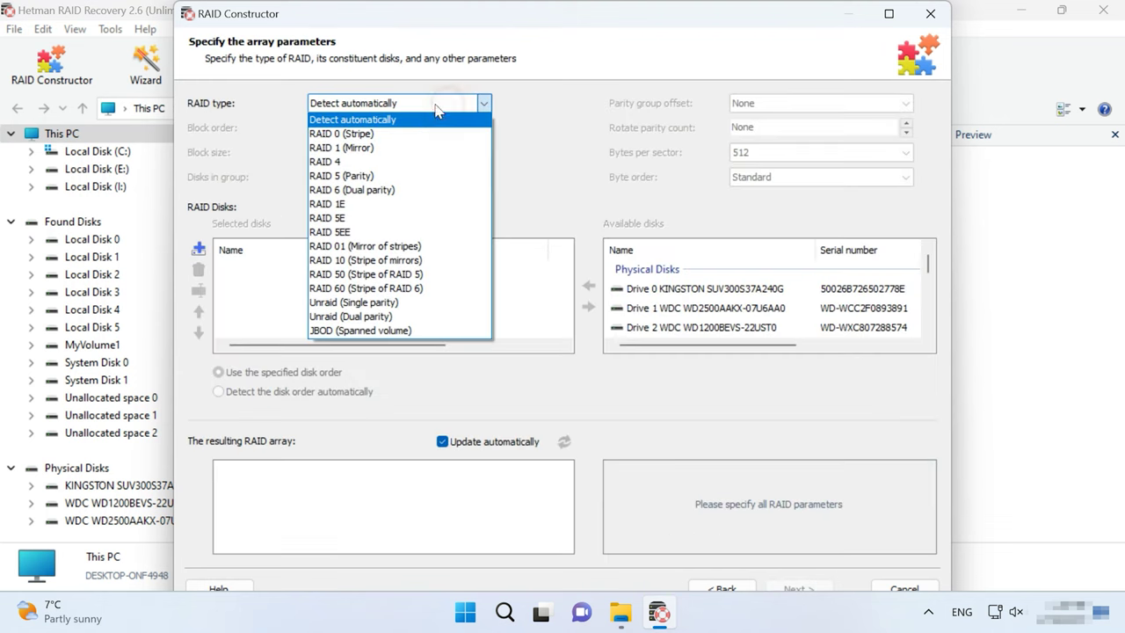
click(376, 174)
click(411, 128)
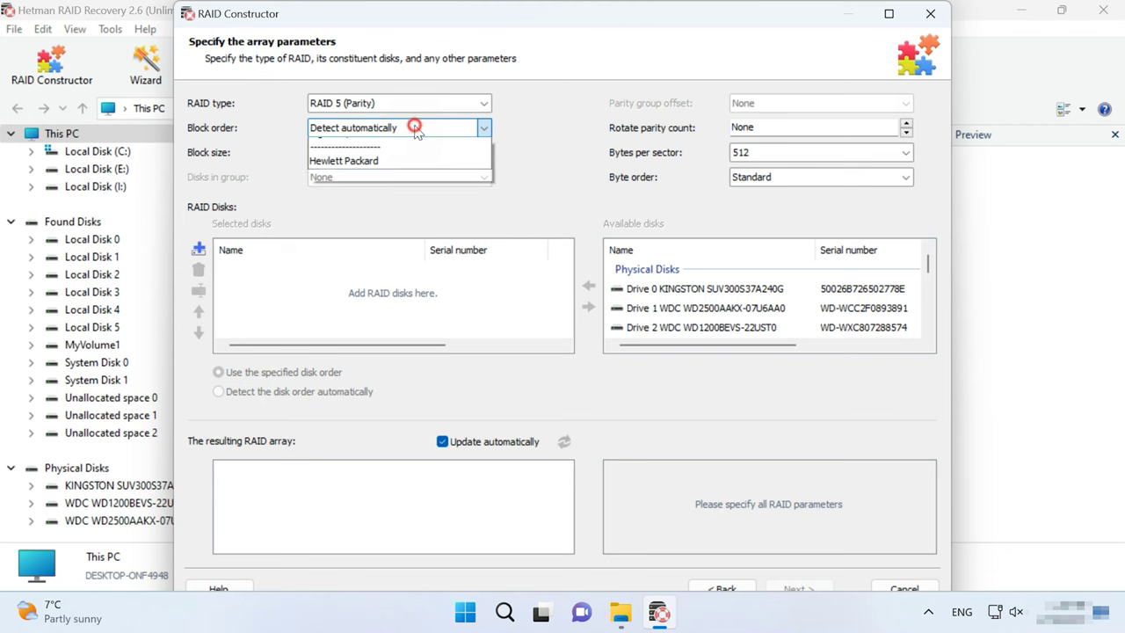
click(385, 173)
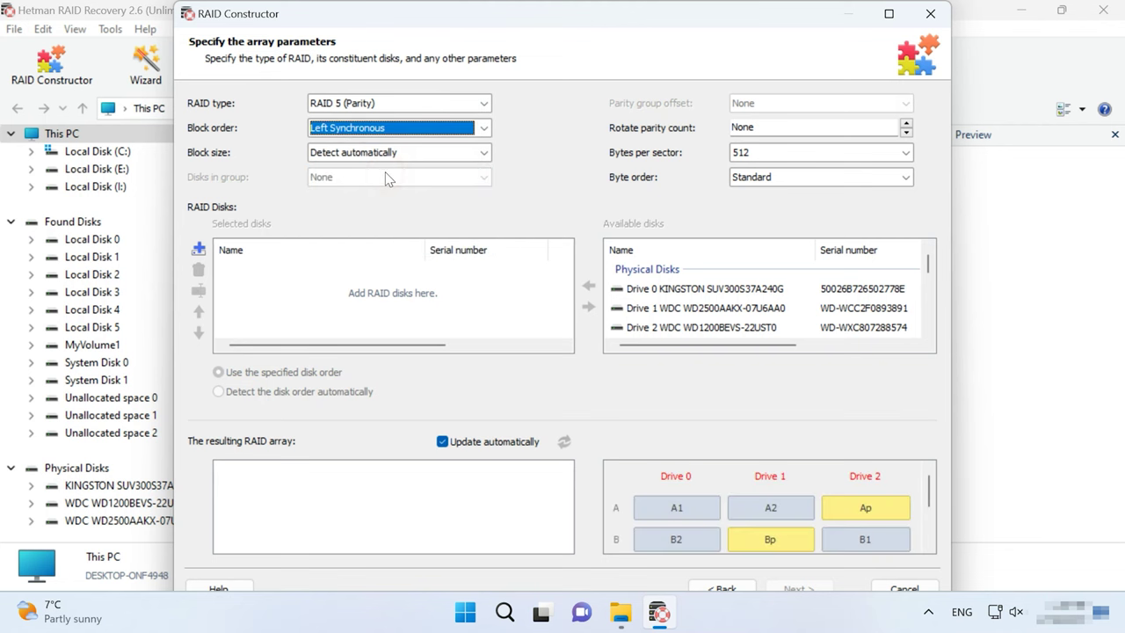
click(410, 154)
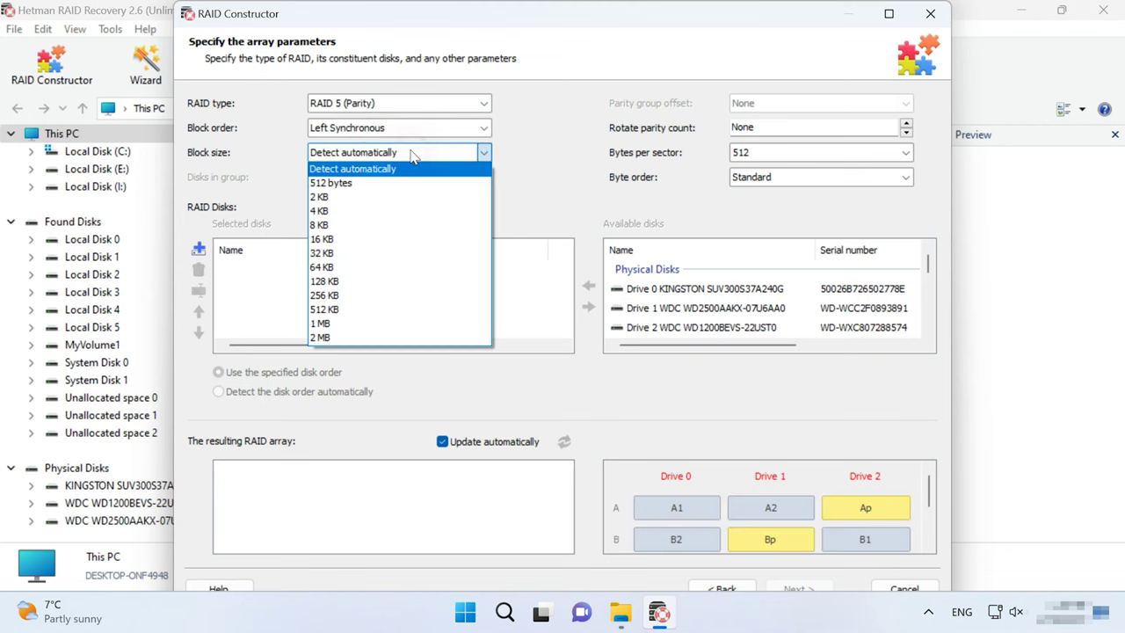
click(356, 268)
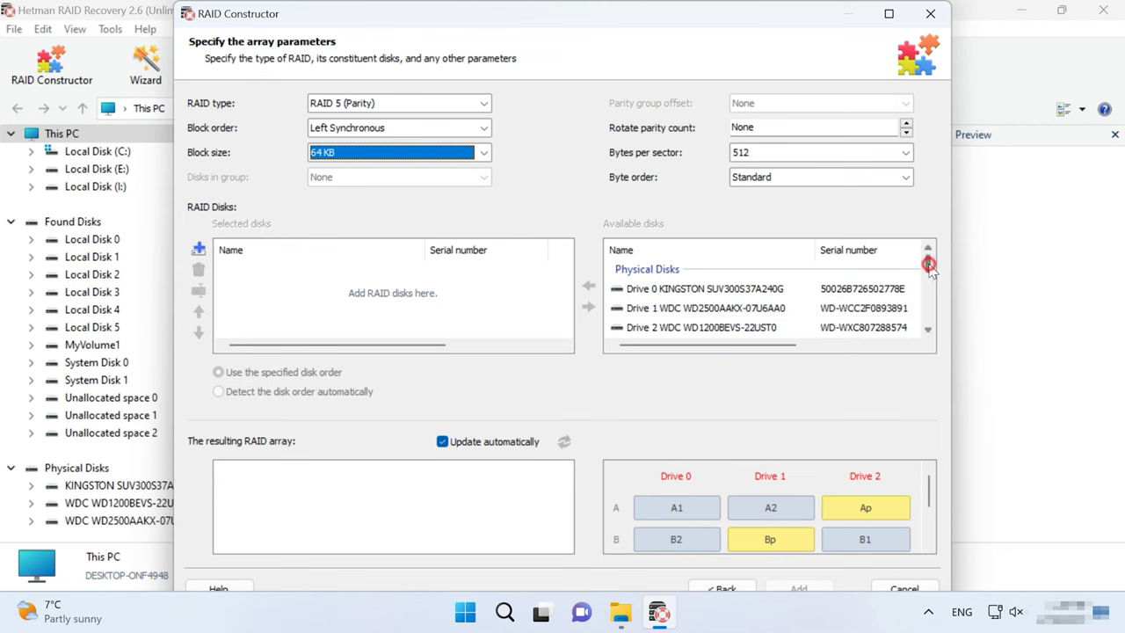
Step: Add the three WD2500AAKX disks and order them 603CA0, 07U6AA0, 073CA1
drag(929, 265, 930, 309)
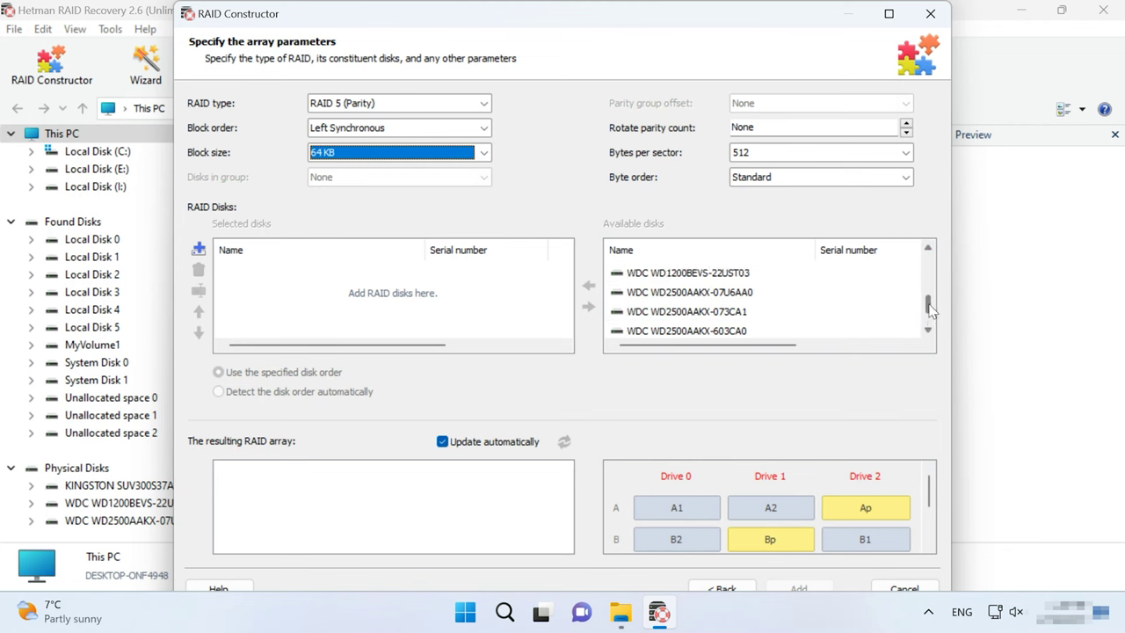
click(726, 292)
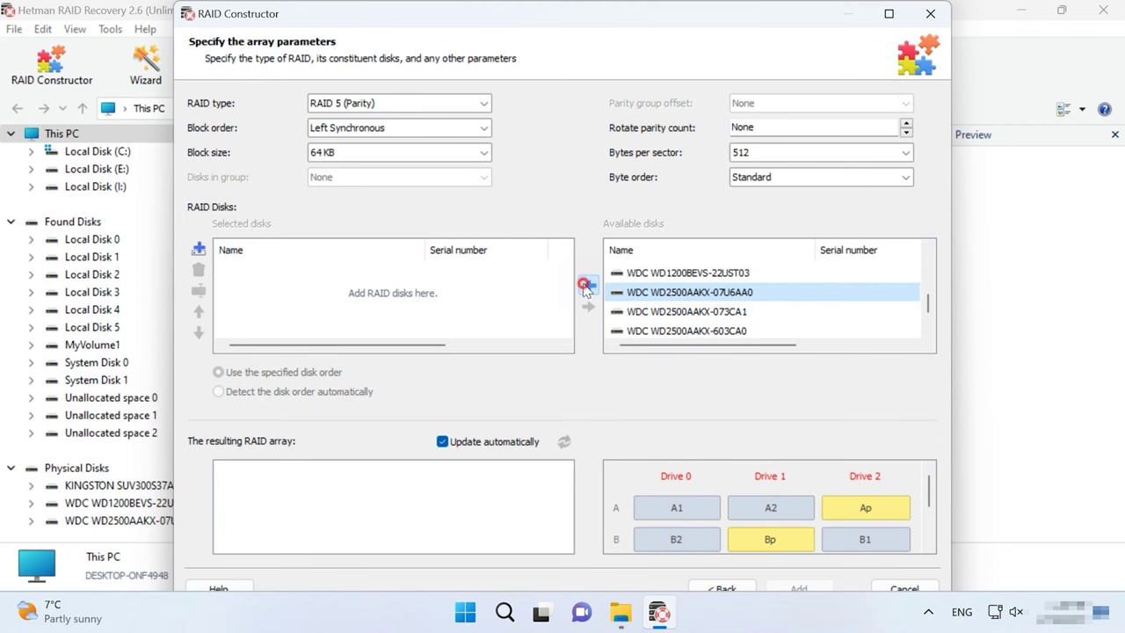
click(586, 286)
click(586, 286)
click(586, 286)
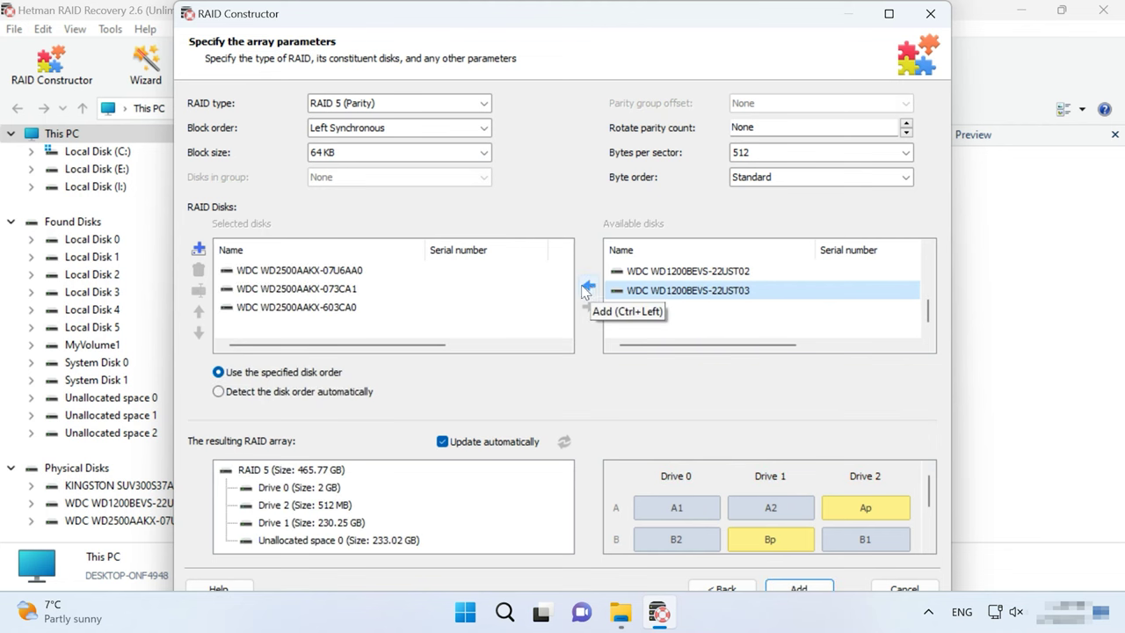
click(255, 307)
click(198, 311)
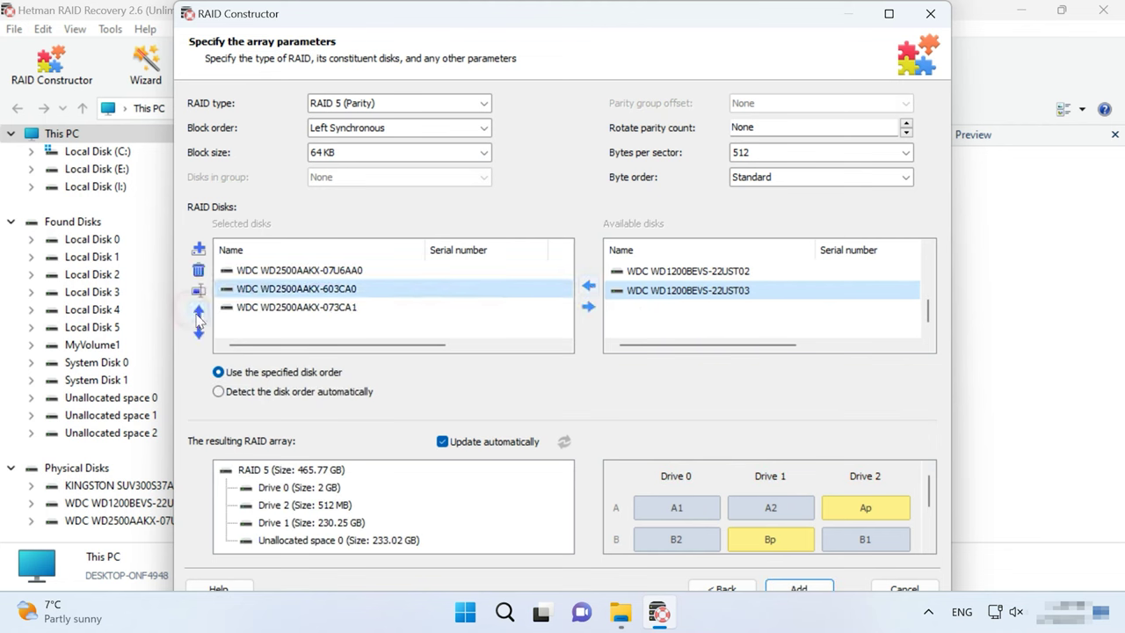
click(198, 311)
click(198, 332)
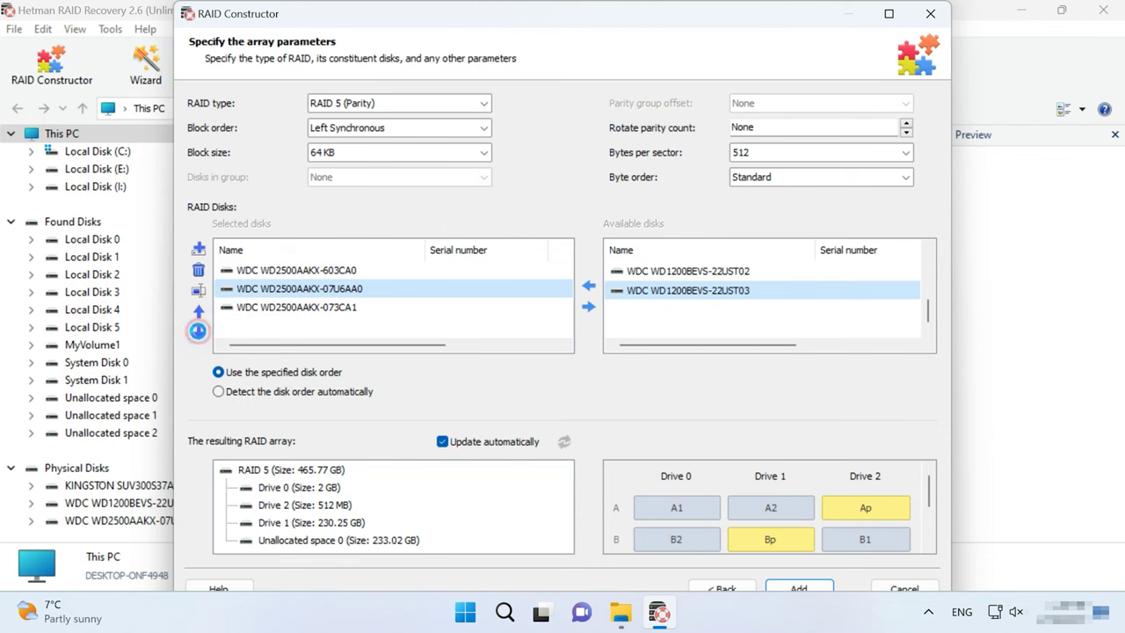
Step: Begin entering the offset for disk 603CA0 in its RAID disk options
click(290, 270)
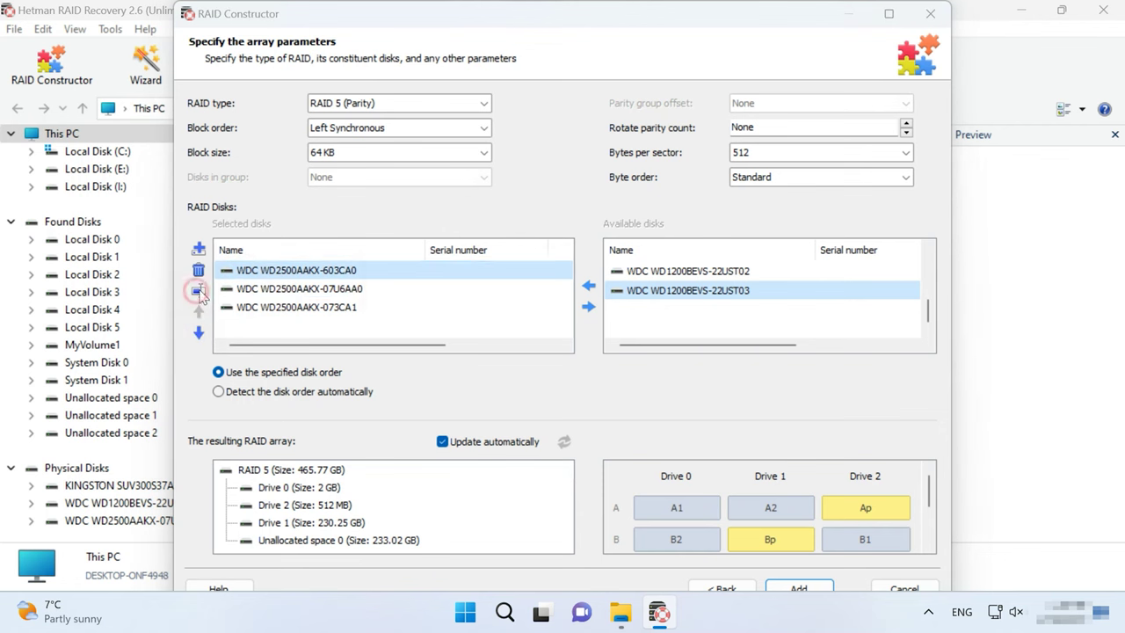
click(199, 290)
text(2686451712)
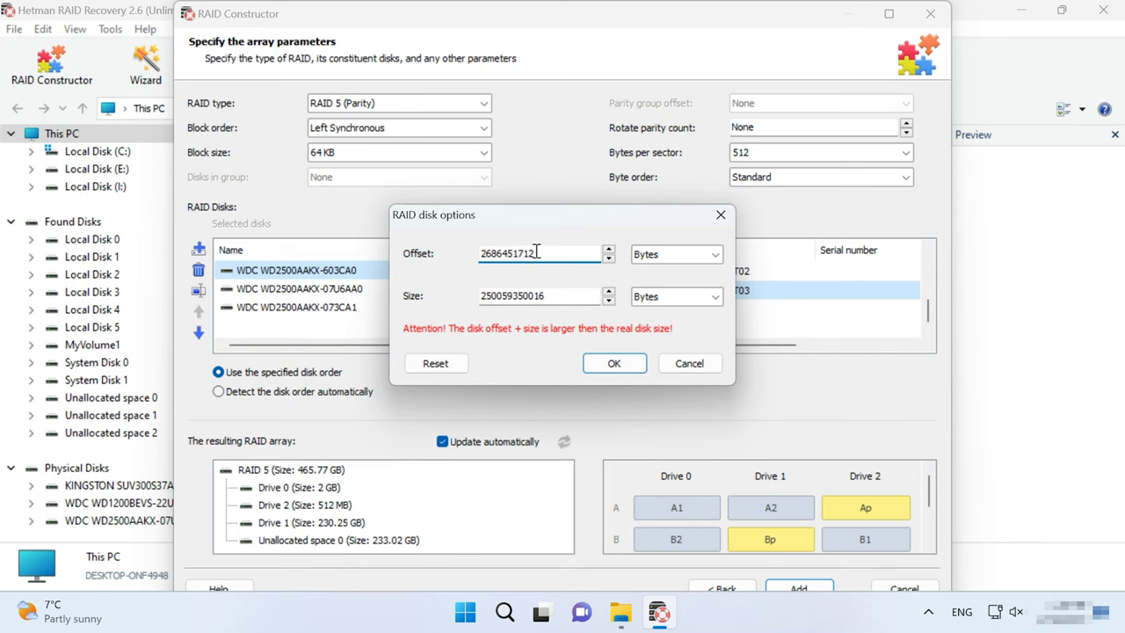
drag(540, 253, 423, 255)
key(ctrl+c)
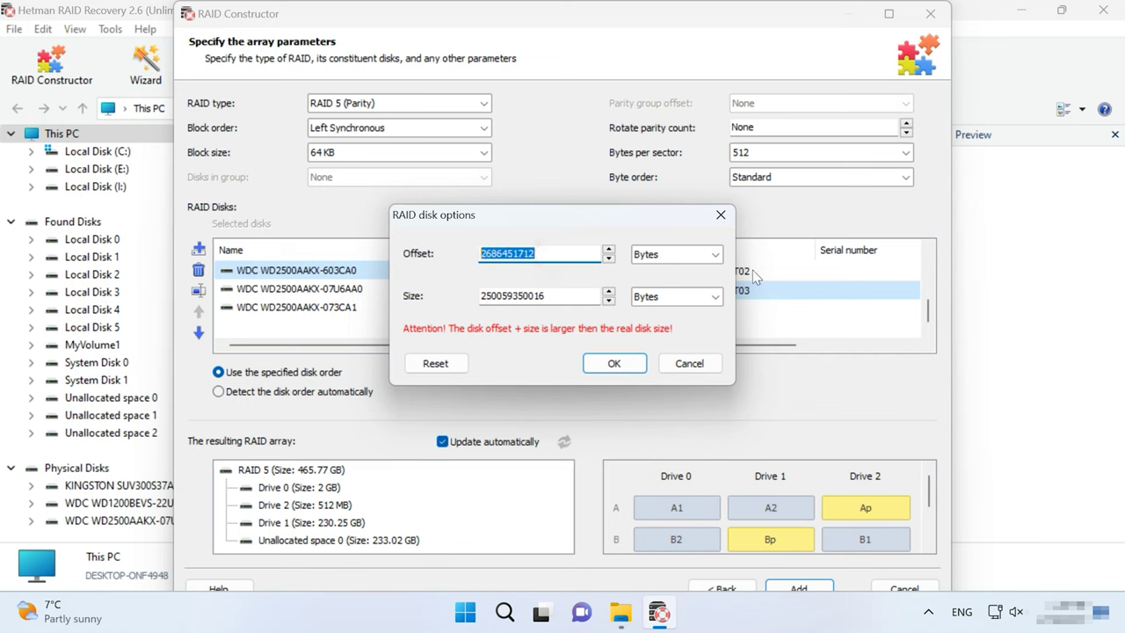
click(614, 363)
click(247, 288)
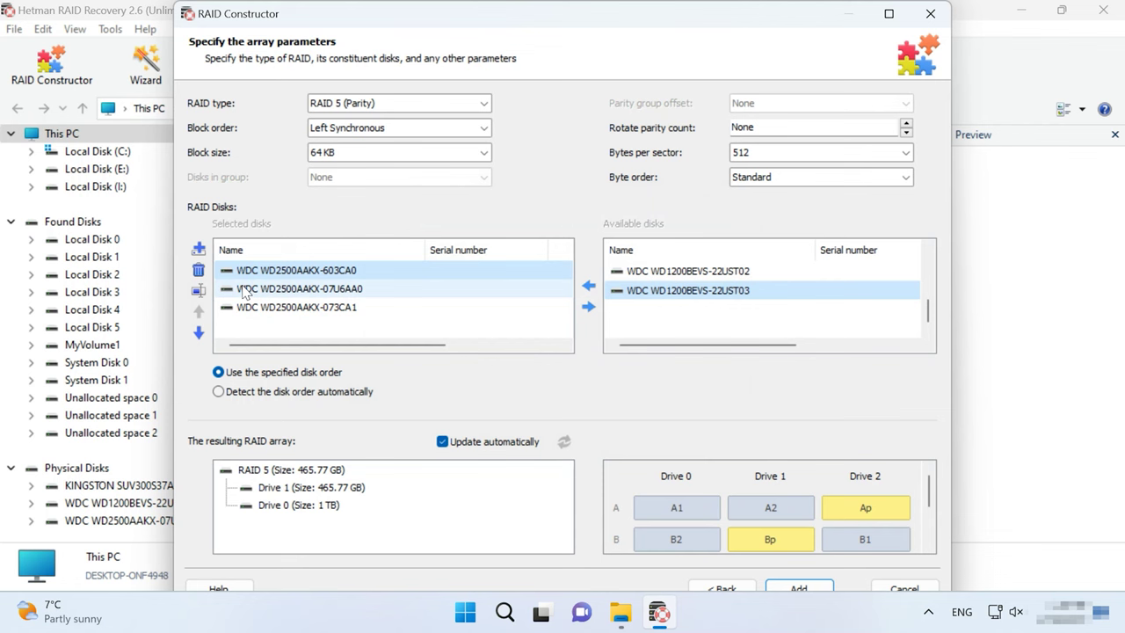
click(199, 291)
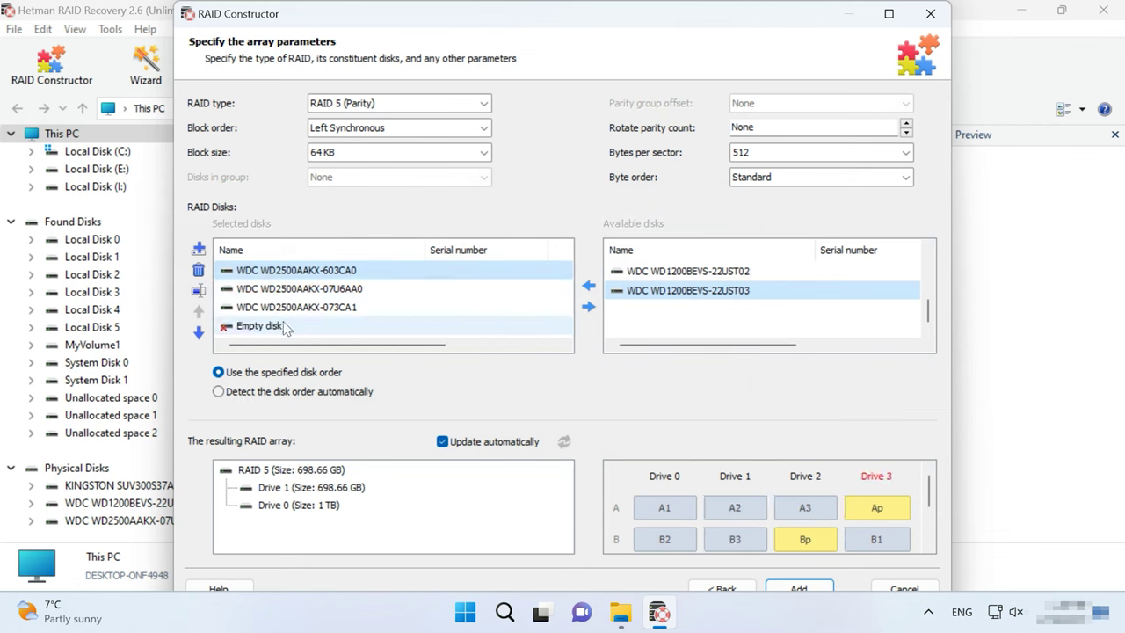
click(198, 270)
click(246, 290)
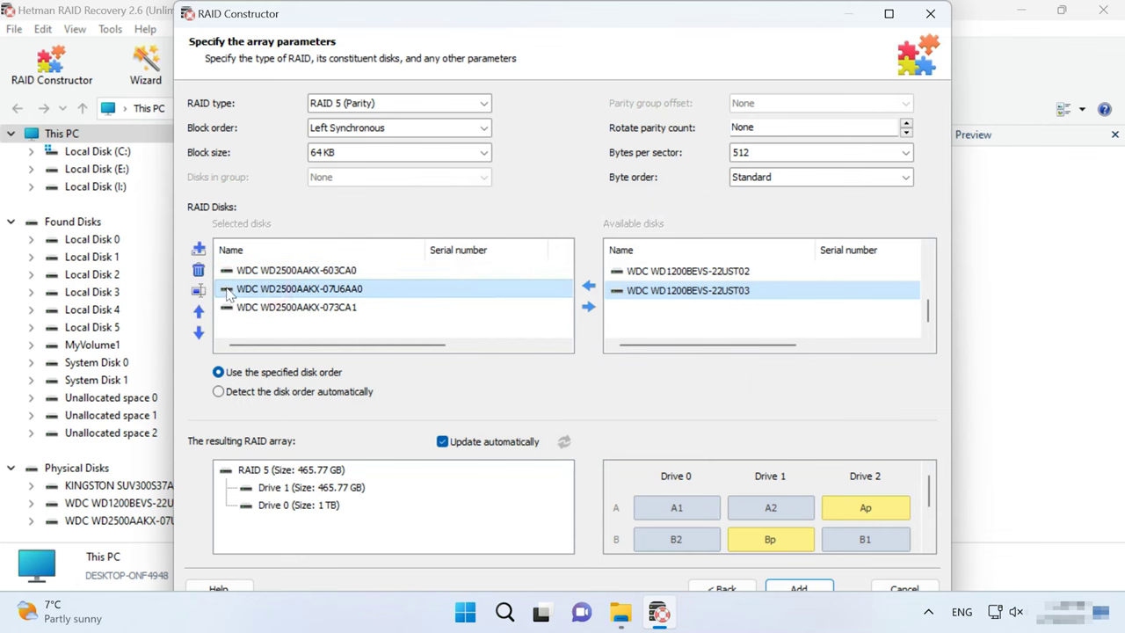
click(199, 291)
text(268491712)
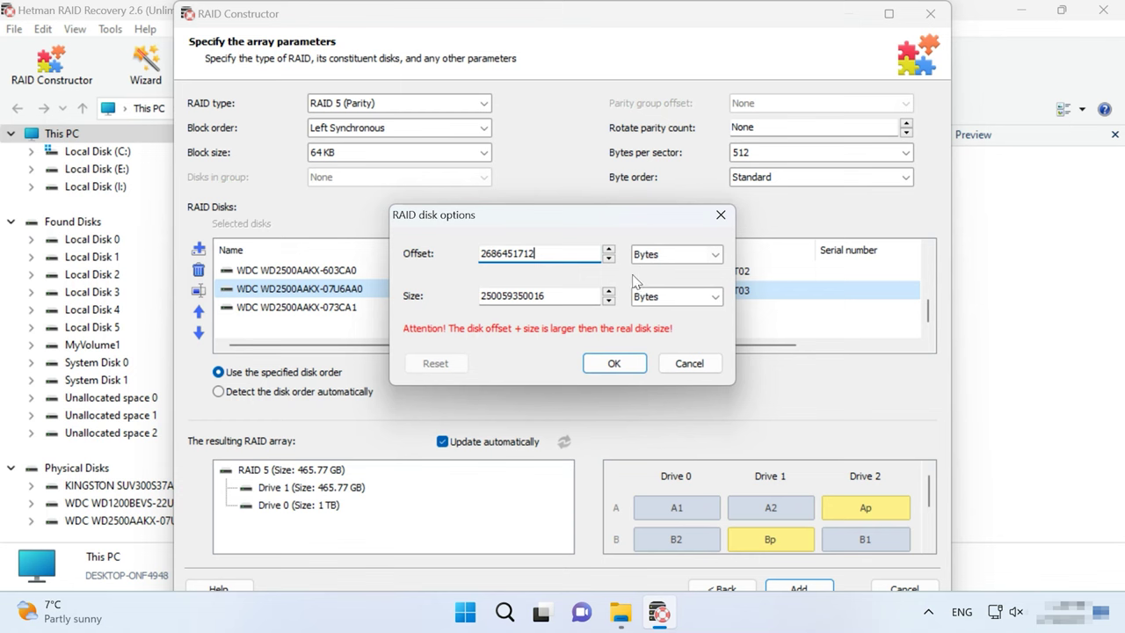
click(616, 363)
click(274, 308)
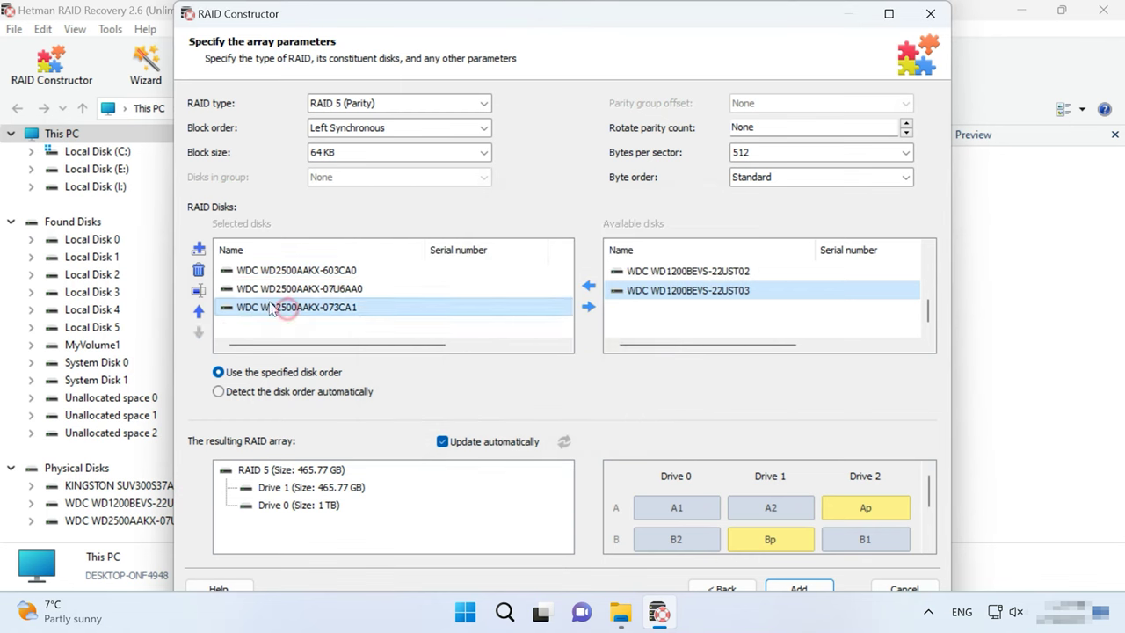
click(198, 291)
key(ctrl+v)
click(603, 365)
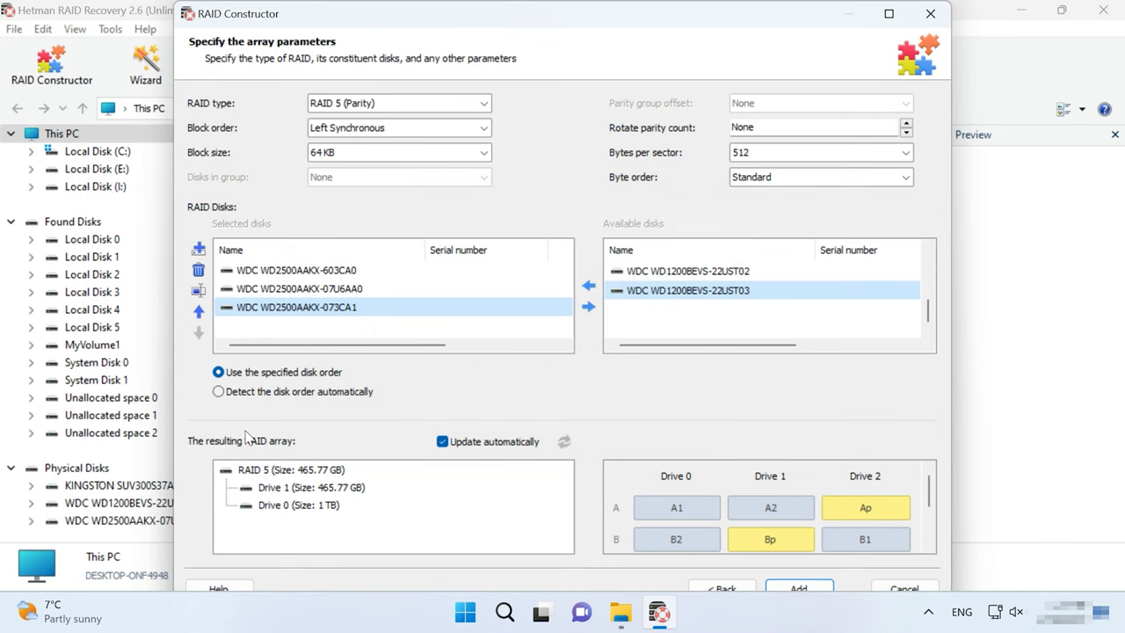
click(219, 392)
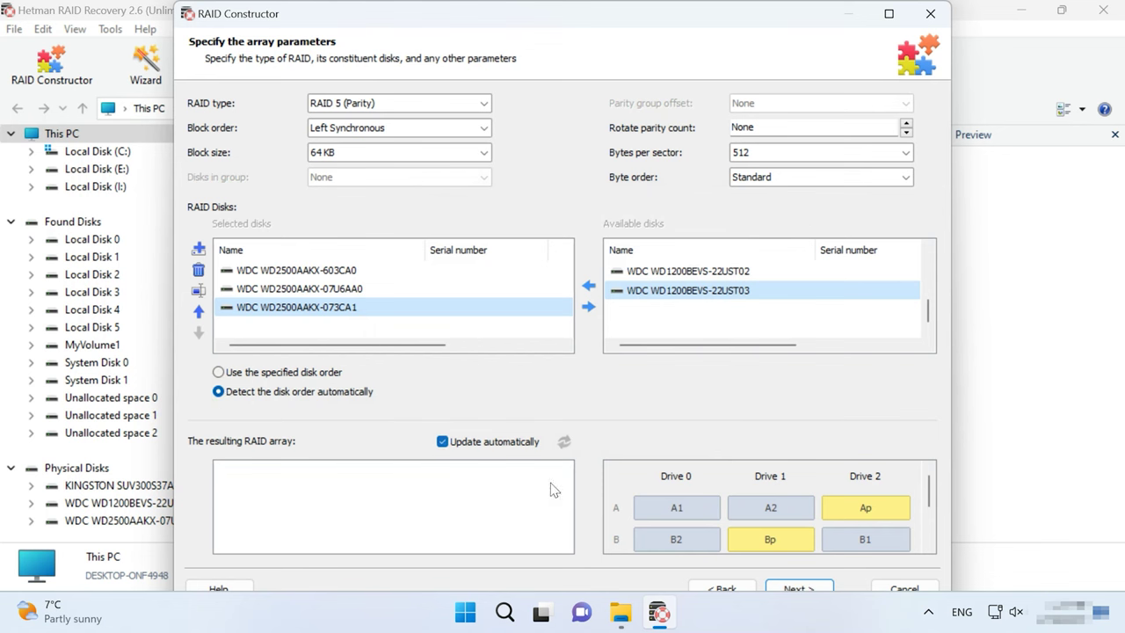
Step: Add the found 465.77 GB RAID 5 configuration and open its RAID Array 0 Ext4 partition
click(830, 587)
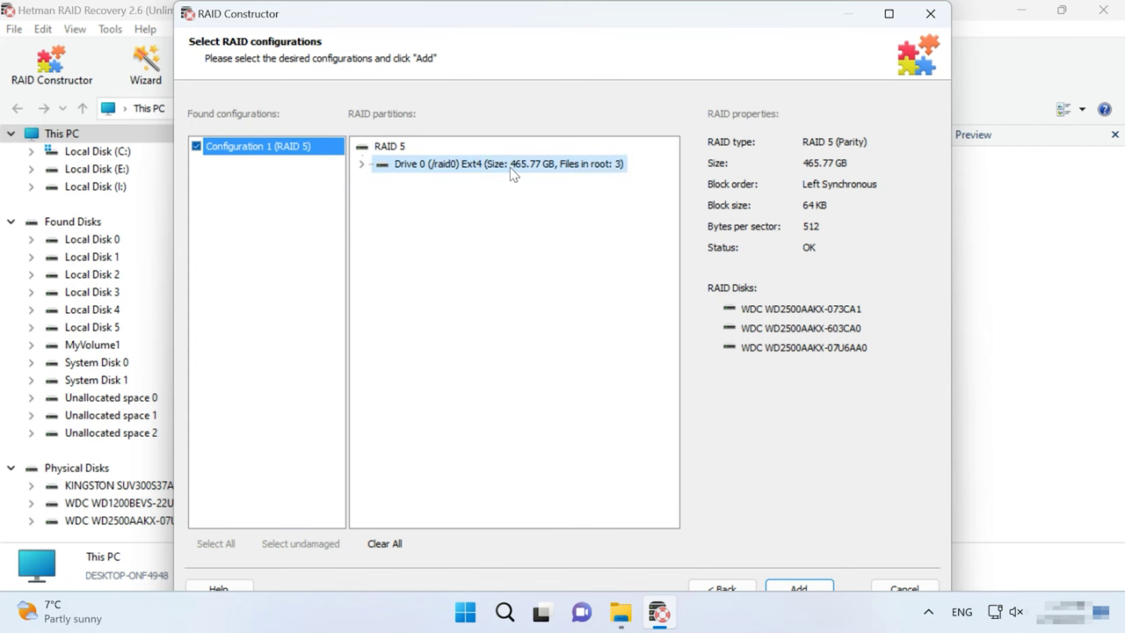
click(798, 588)
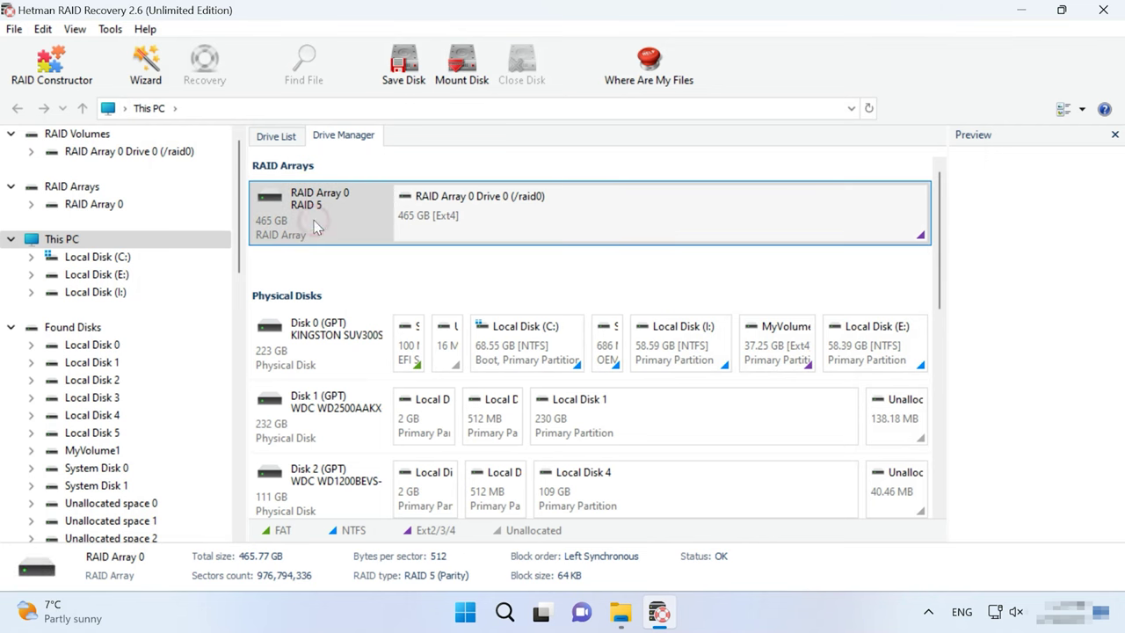
click(578, 220)
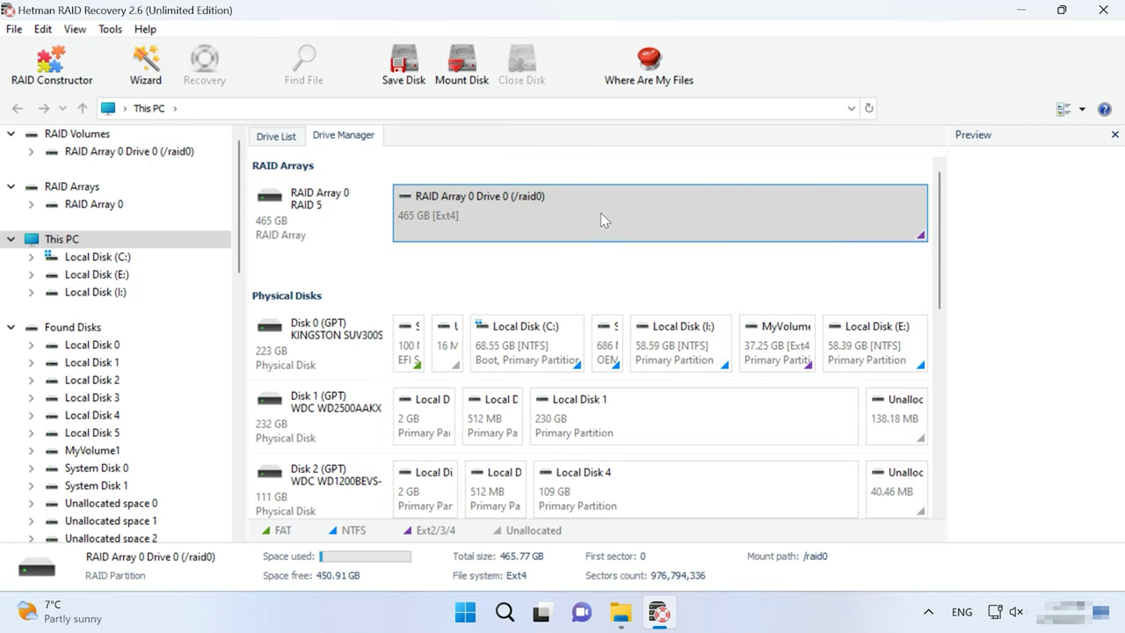
right_click(601, 219)
click(647, 224)
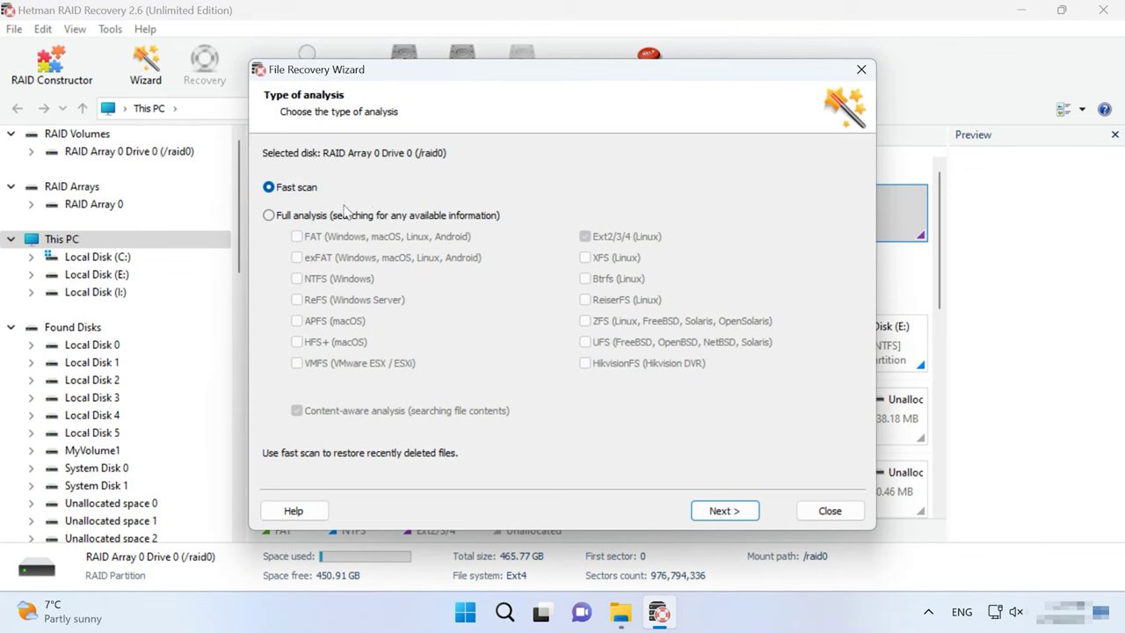
Step: Fast-scan the rebuilt /raid0 volume, open data/r5data, and select photos 002.jpg through 005.jpg
click(725, 510)
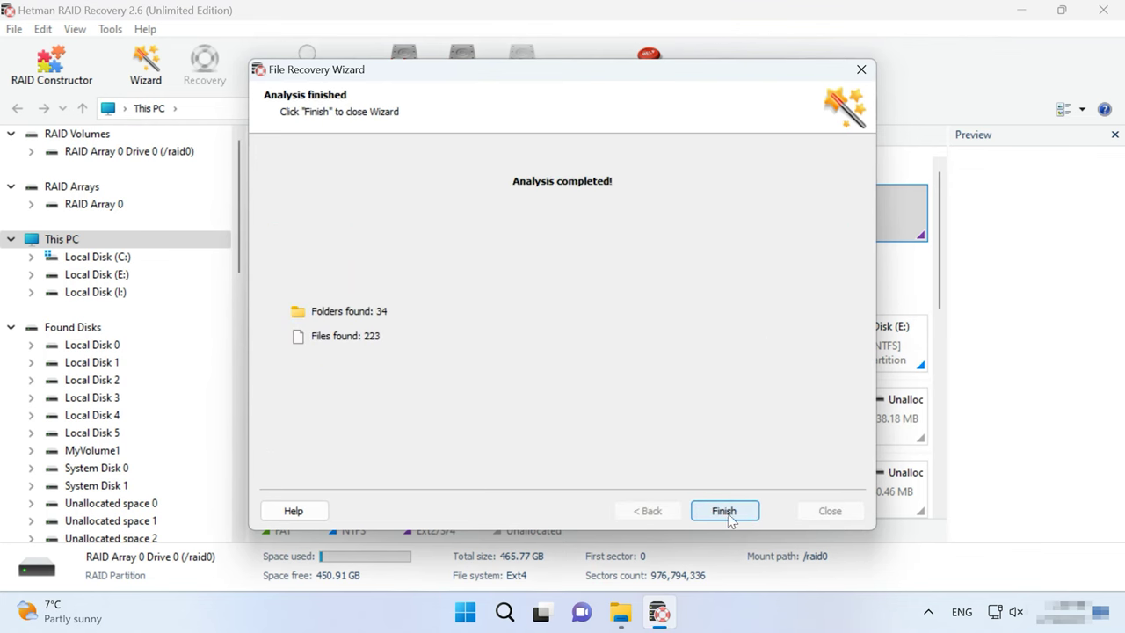
click(724, 511)
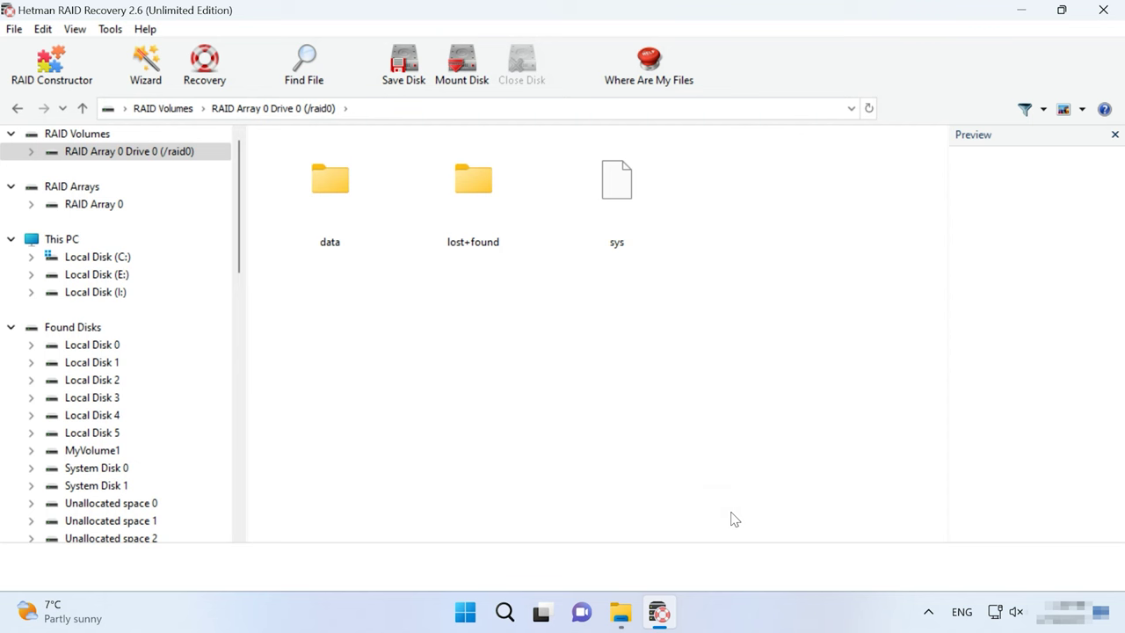
double_click(343, 207)
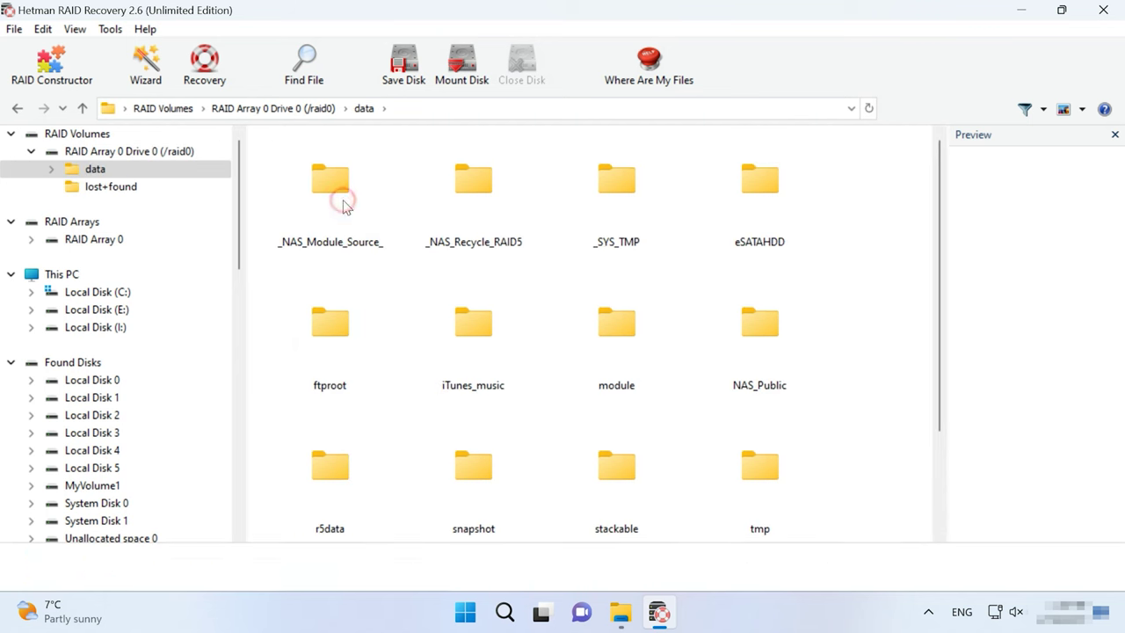
double_click(339, 514)
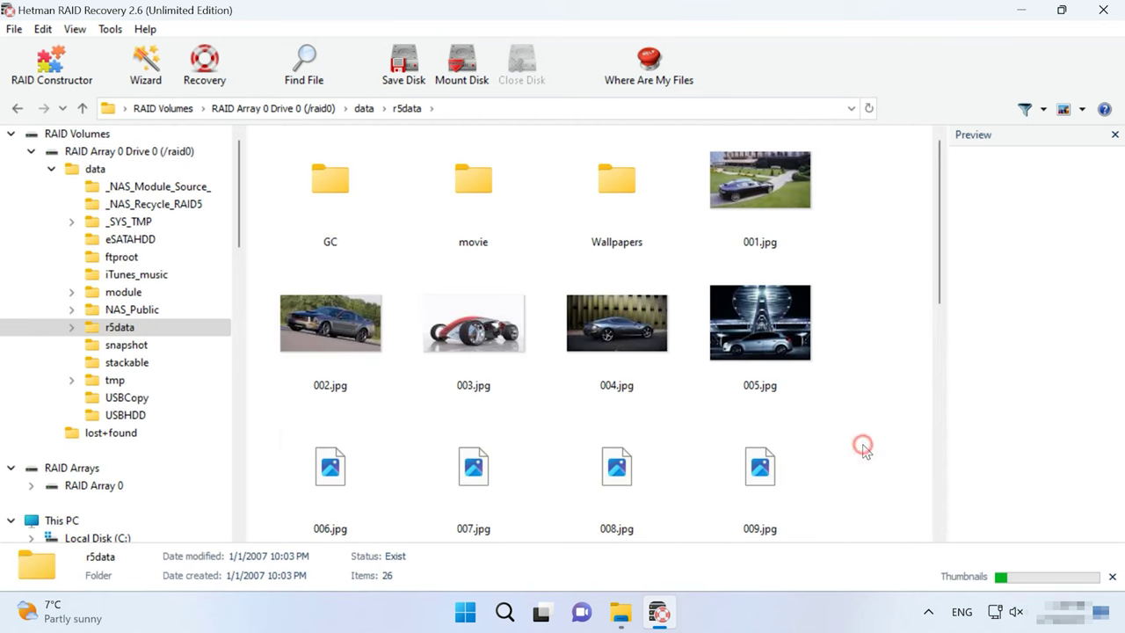
scroll(866, 452, down, 10)
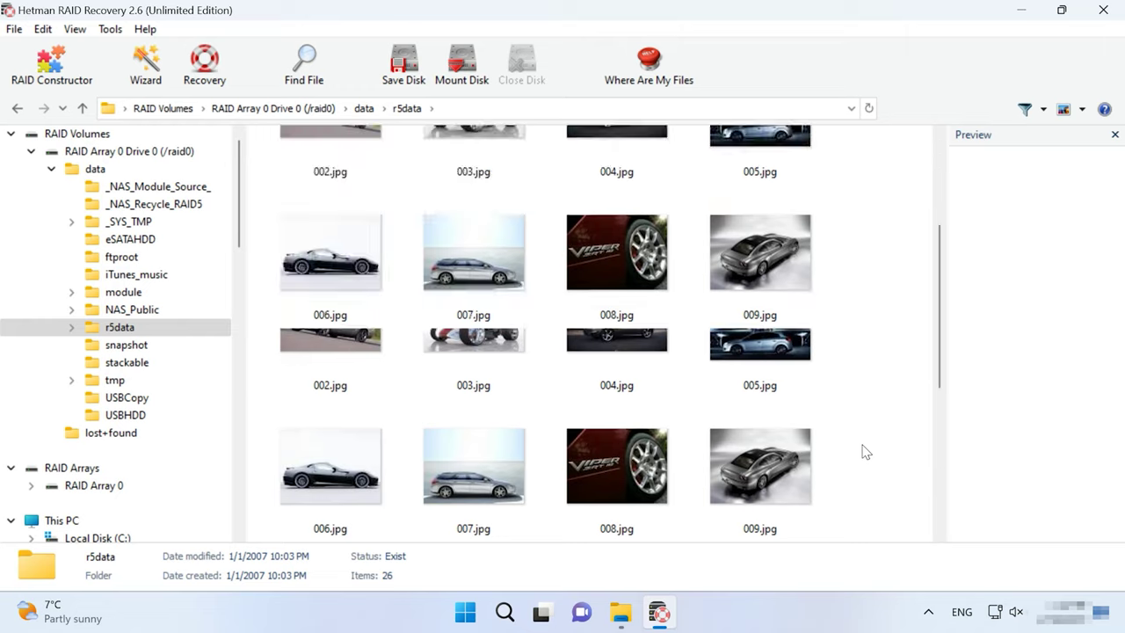
scroll(865, 452, up, 10)
drag(877, 322, 323, 339)
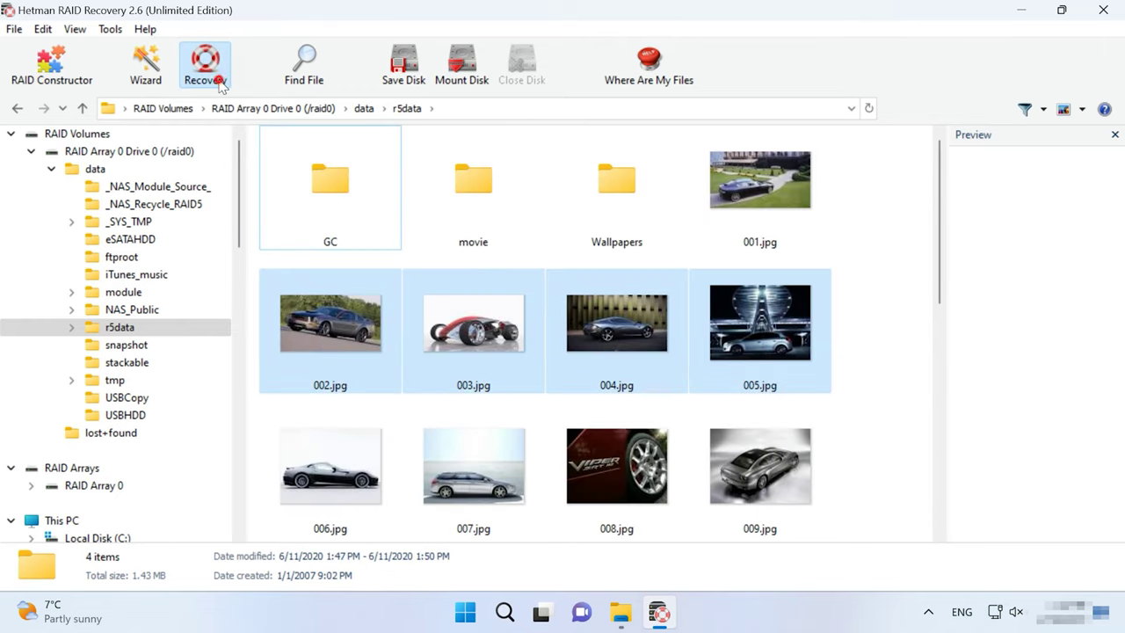